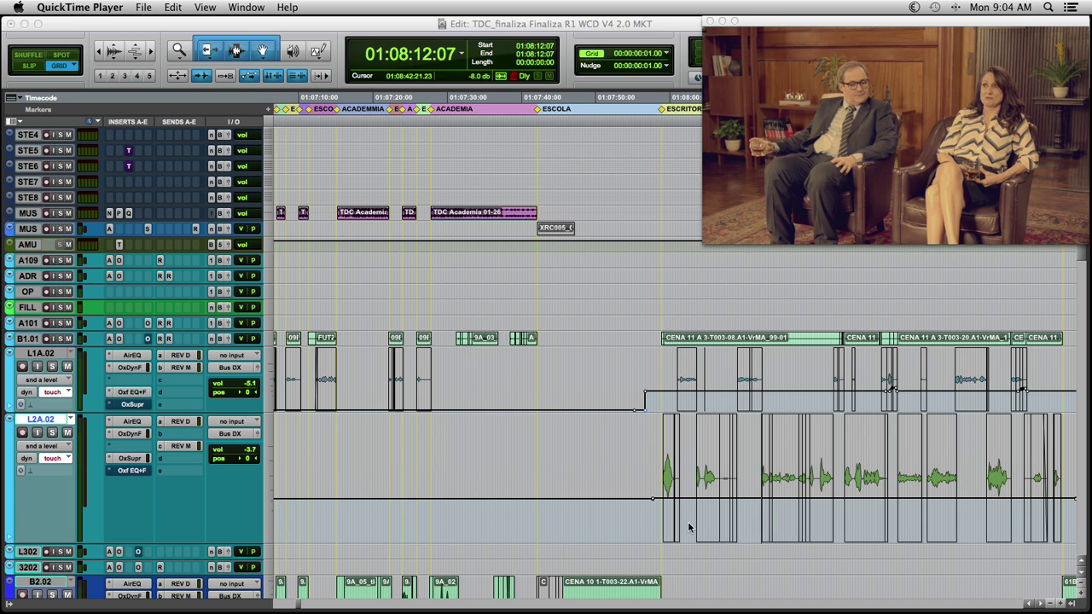
Play the dialogue scene from 01:08:11:18, zooming out while it plays, then stop back at the start.
{"action": "left_click", "coordinate": [672, 28]}
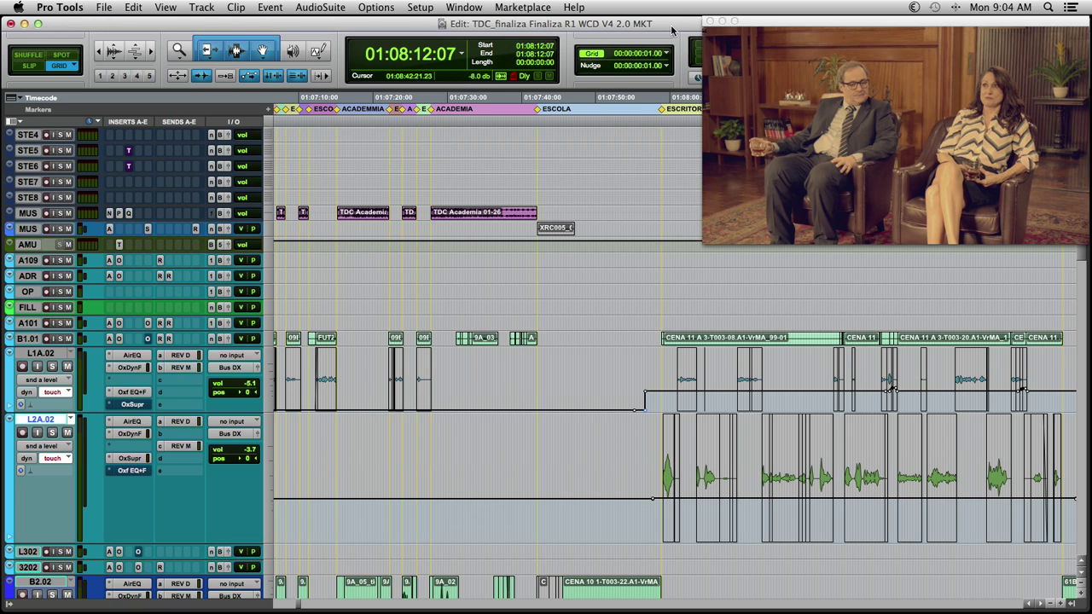
{"action": "left_click", "coordinate": [756, 495]}
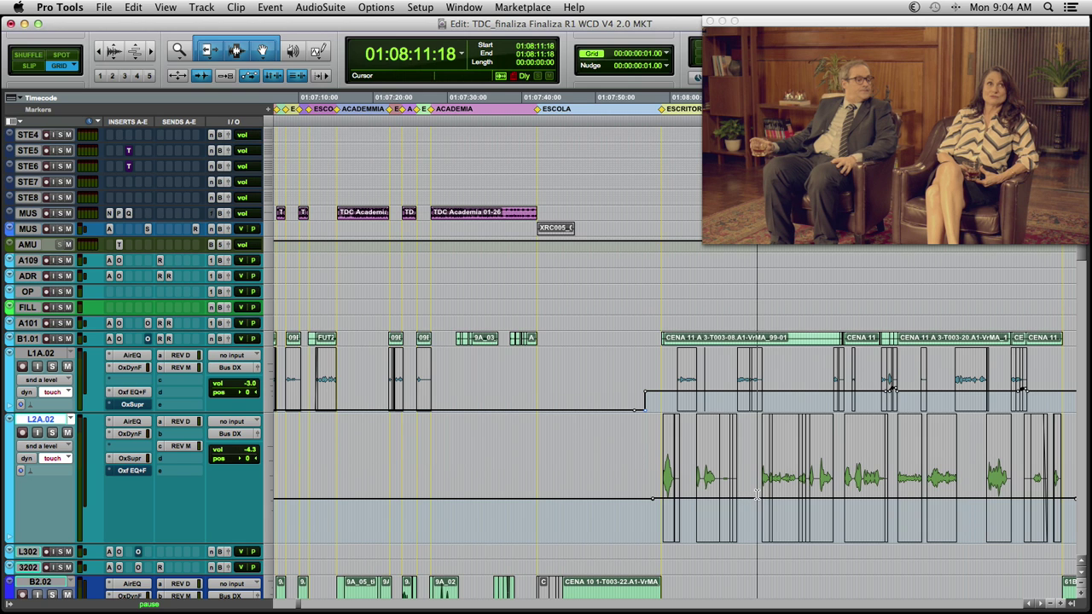
{"action": "key", "text": "space"}
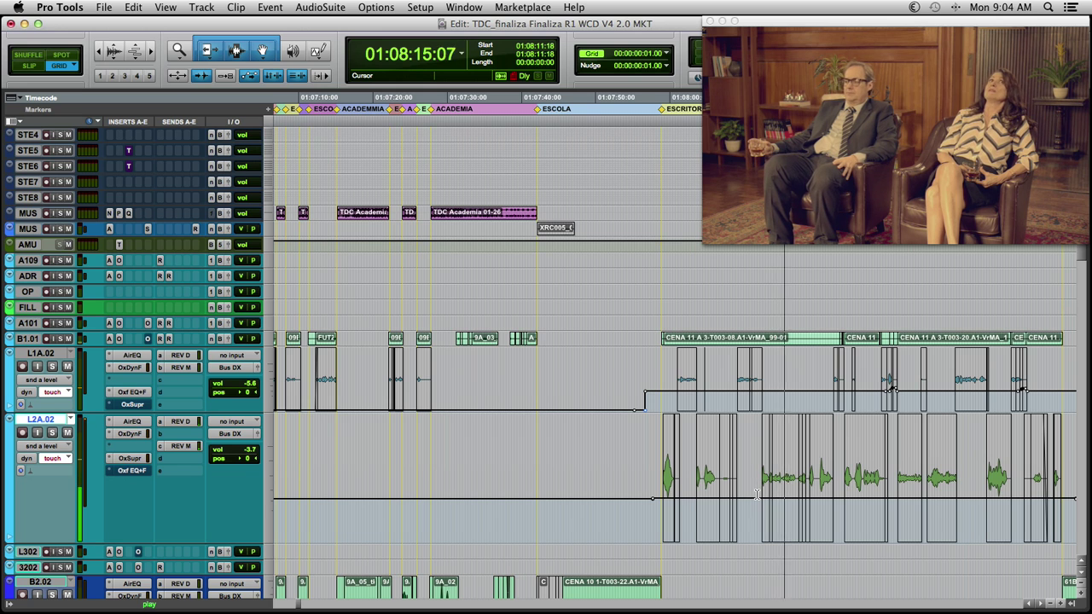
{"action": "key", "text": "super+bracketleft"}
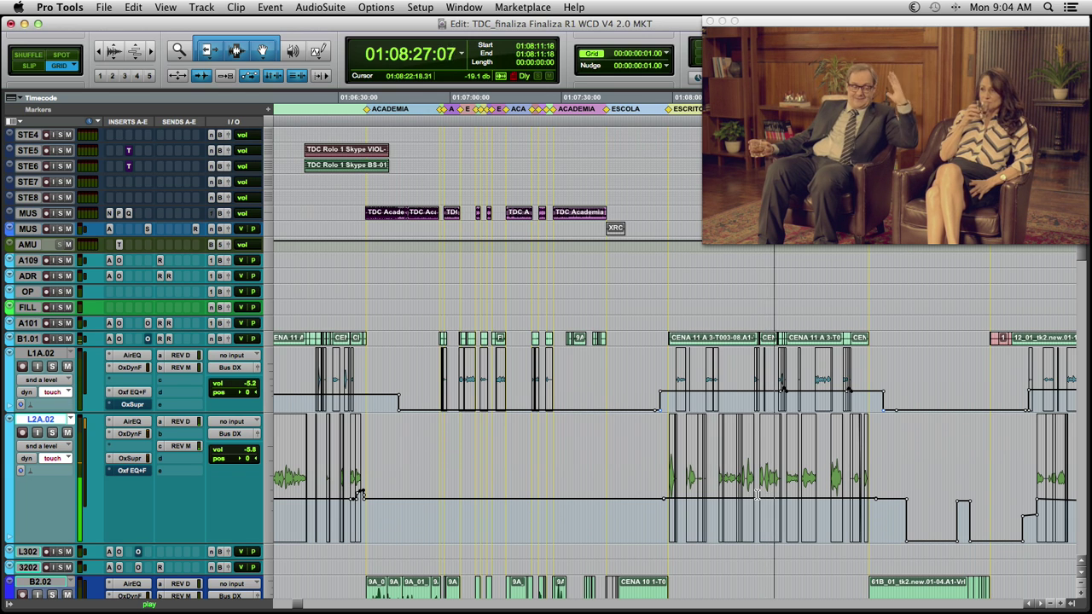
{"action": "key", "text": "space"}
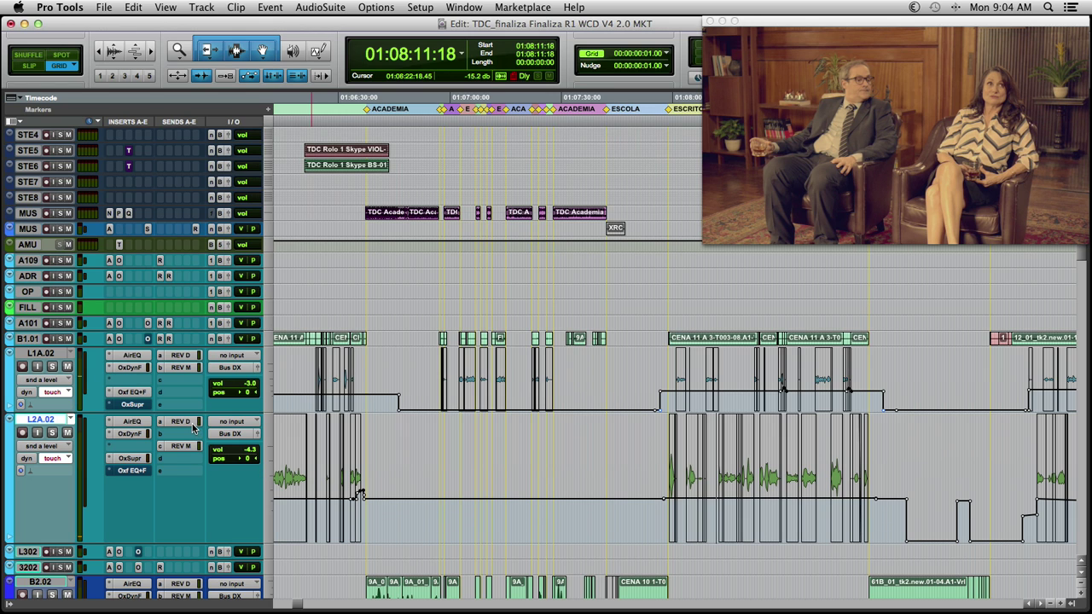
{"action": "left_click", "coordinate": [193, 423]}
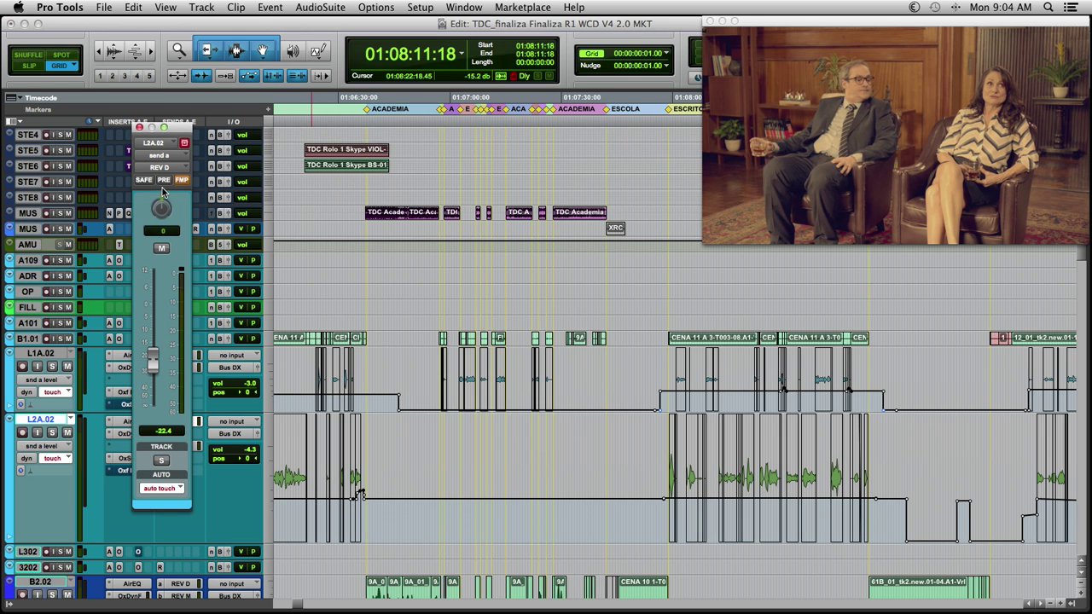
{"action": "key", "text": "space"}
{"action": "left_click", "coordinate": [776, 178]}
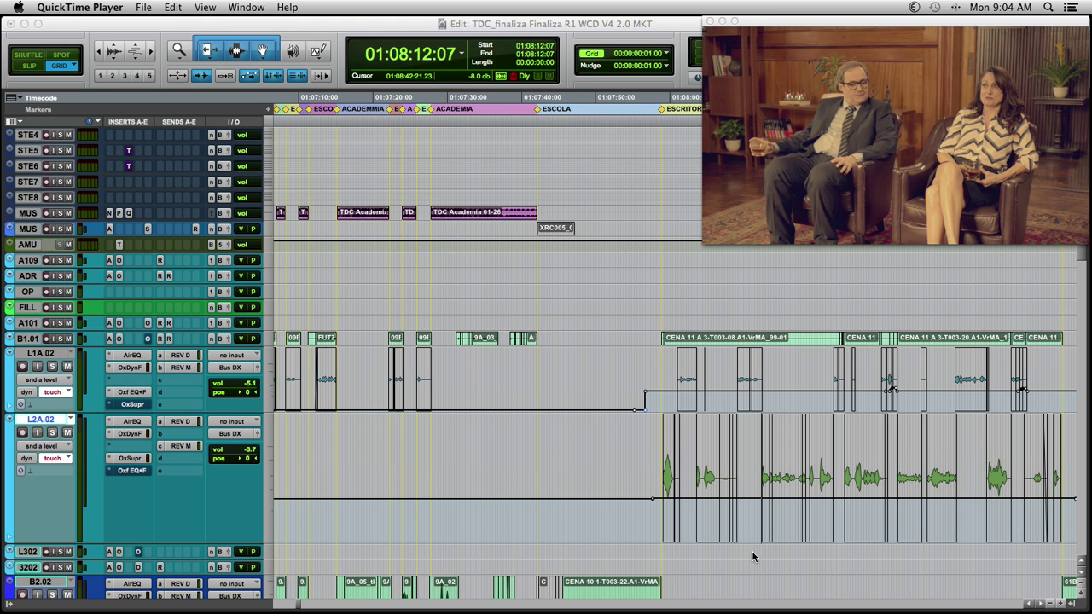
{"action": "left_click", "coordinate": [672, 31]}
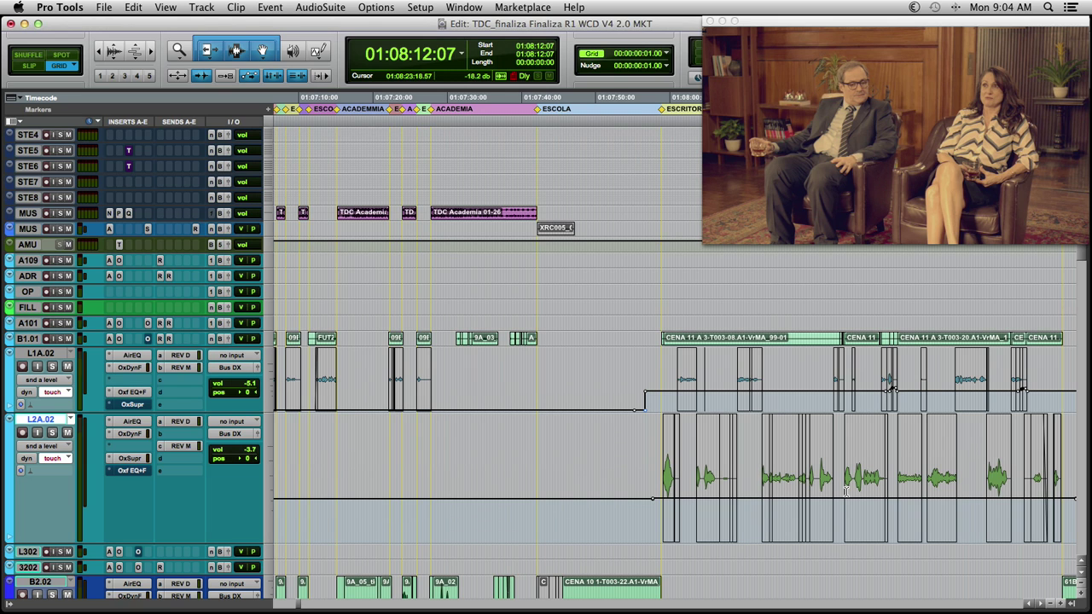
{"action": "left_click", "coordinate": [756, 495]}
Replay the scene from 01:08:11:18 and stop, then check L2A.02's REV M send at −15.6.
{"action": "key", "text": "space"}
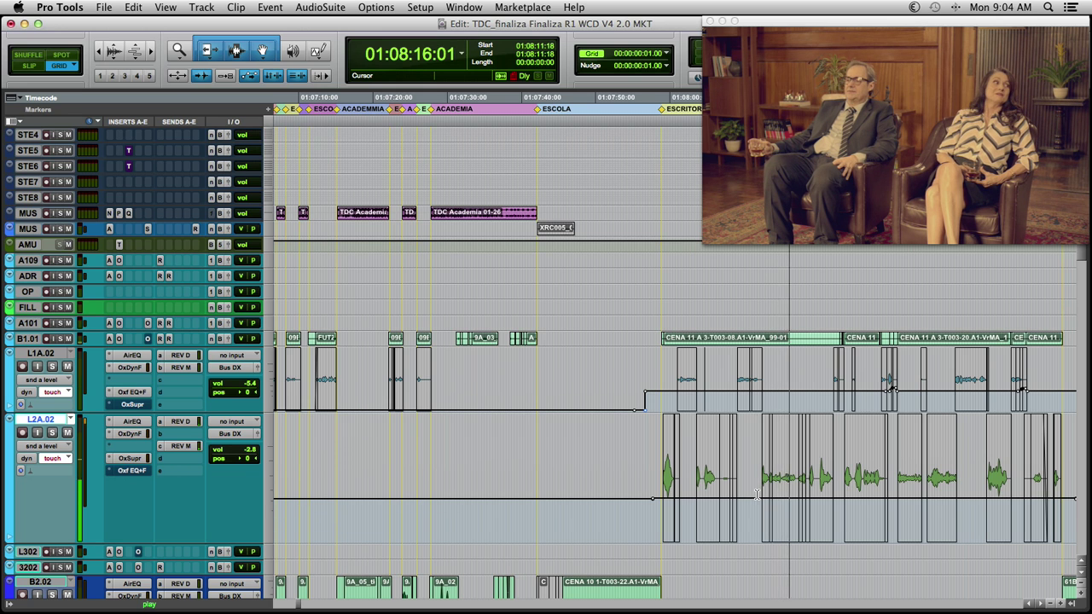
{"action": "key", "text": "super+bracketleft"}
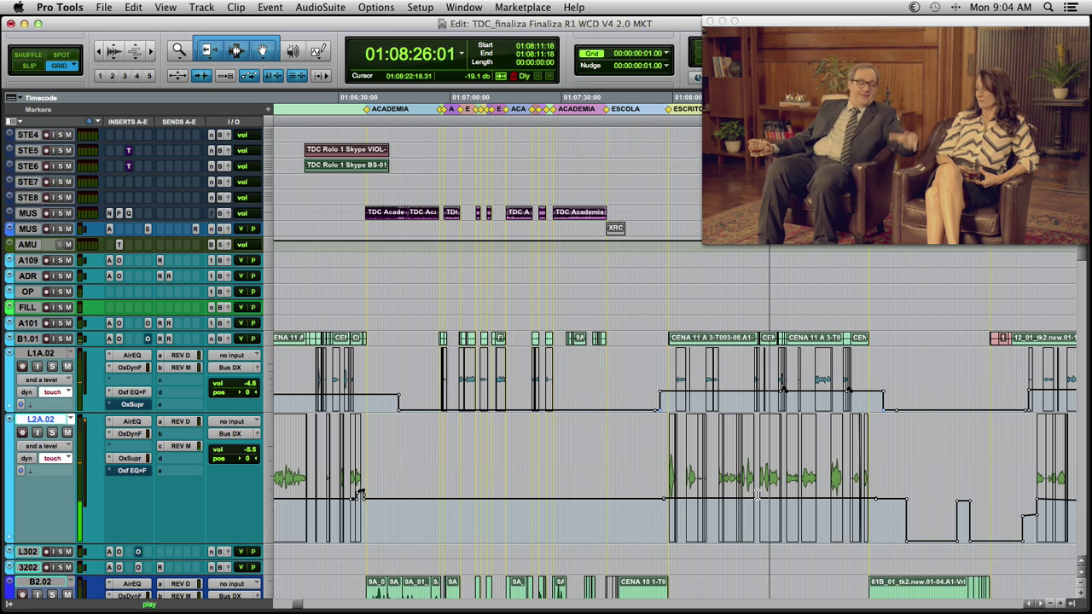
{"action": "key", "text": "space"}
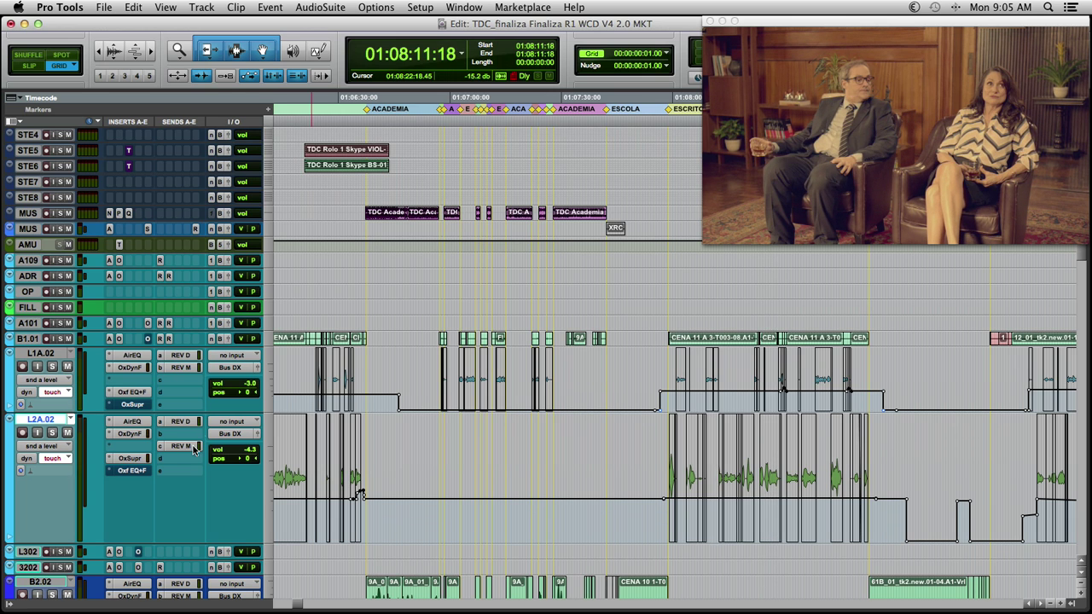
{"action": "left_click", "coordinate": [198, 369]}
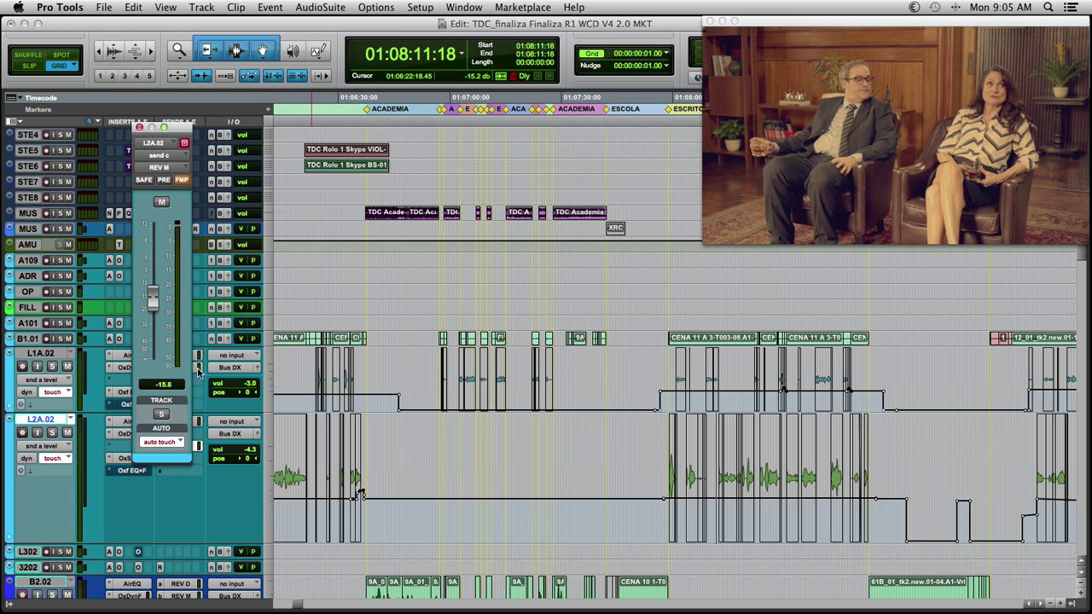
{"action": "left_click", "coordinate": [140, 128]}
Scroll down to the REV D and REV M tracks, set REV M to large height and open its Altiverb 7.
{"action": "scroll", "coordinate": [317, 350], "scroll_direction": "down", "scroll_amount": 3}
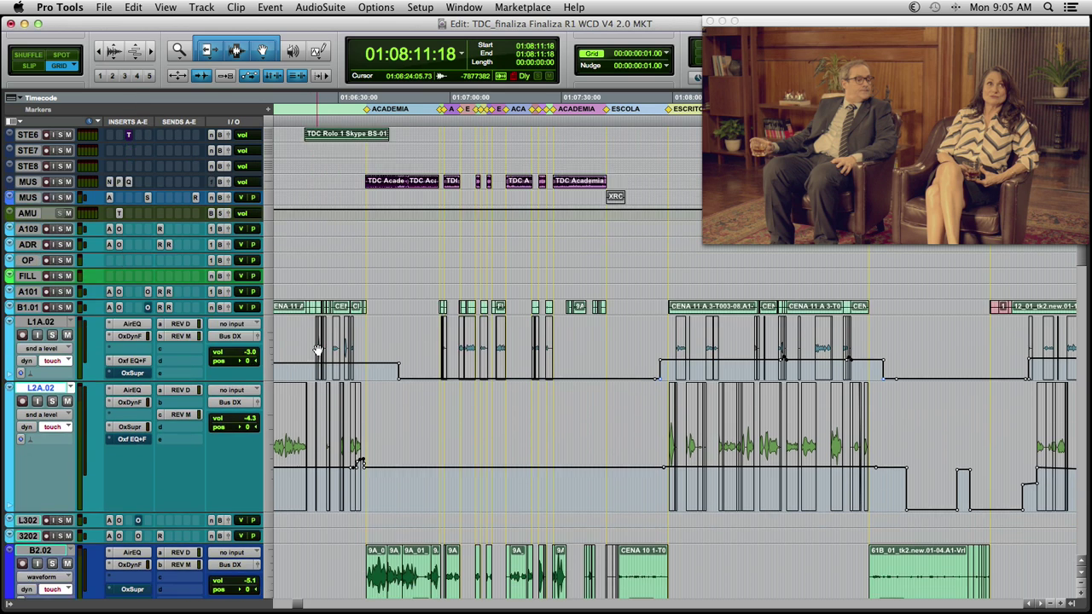
{"action": "scroll", "coordinate": [317, 350], "scroll_direction": "down", "scroll_amount": 5}
{"action": "scroll", "coordinate": [317, 349], "scroll_direction": "down", "scroll_amount": 5}
{"action": "scroll", "coordinate": [317, 350], "scroll_direction": "down", "scroll_amount": 5}
{"action": "scroll", "coordinate": [317, 350], "scroll_direction": "down", "scroll_amount": 5}
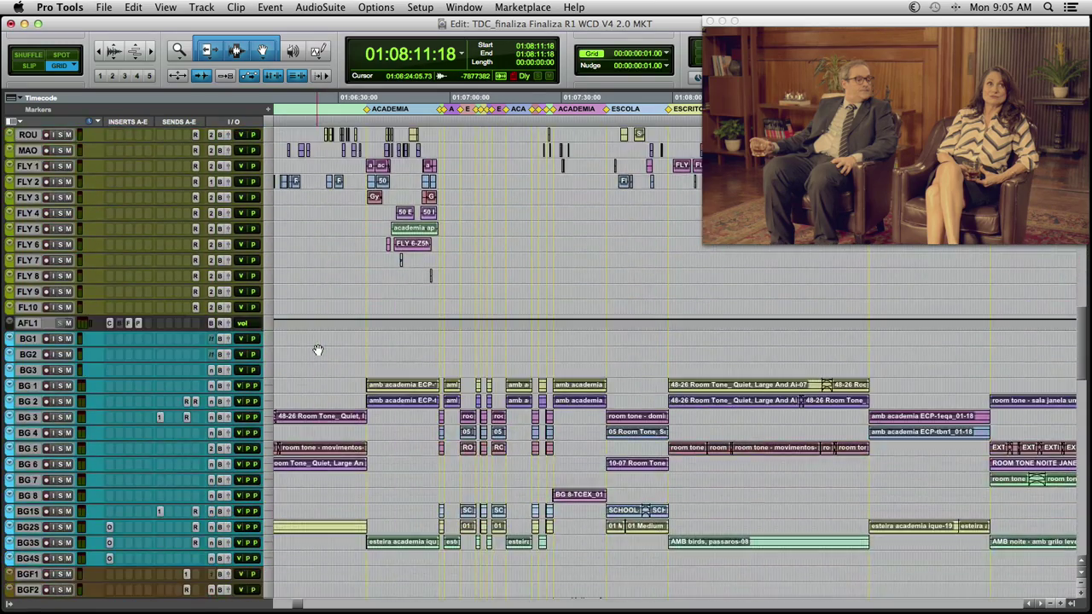
{"action": "scroll", "coordinate": [318, 350], "scroll_direction": "down", "scroll_amount": 5}
{"action": "scroll", "coordinate": [317, 350], "scroll_direction": "down", "scroll_amount": 5}
{"action": "scroll", "coordinate": [318, 350], "scroll_direction": "down", "scroll_amount": 5}
{"action": "scroll", "coordinate": [318, 349], "scroll_direction": "down", "scroll_amount": 5}
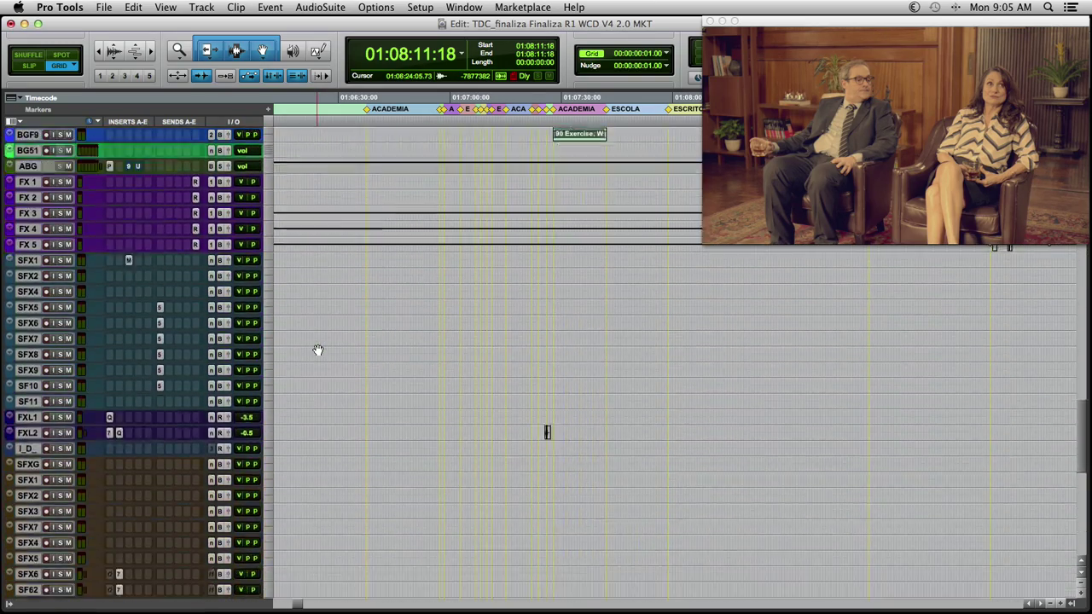
{"action": "scroll", "coordinate": [317, 349], "scroll_direction": "down", "scroll_amount": 10}
{"action": "scroll", "coordinate": [318, 350], "scroll_direction": "down", "scroll_amount": 2}
{"action": "scroll", "coordinate": [318, 350], "scroll_direction": "down", "scroll_amount": 2}
{"action": "scroll", "coordinate": [317, 350], "scroll_direction": "down", "scroll_amount": 3}
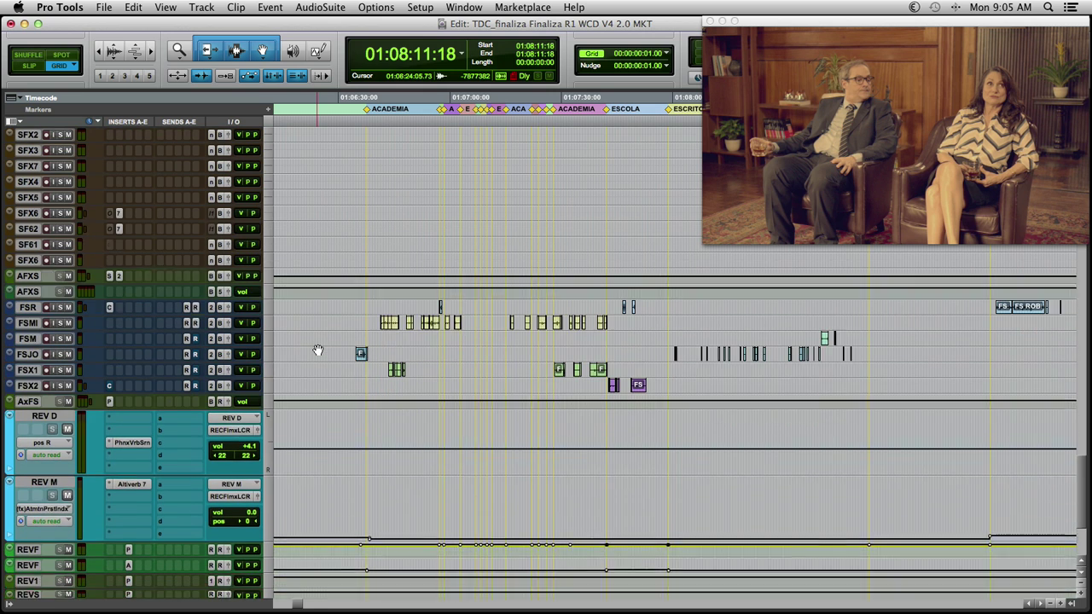
{"action": "scroll", "coordinate": [317, 350], "scroll_direction": "down", "scroll_amount": 2}
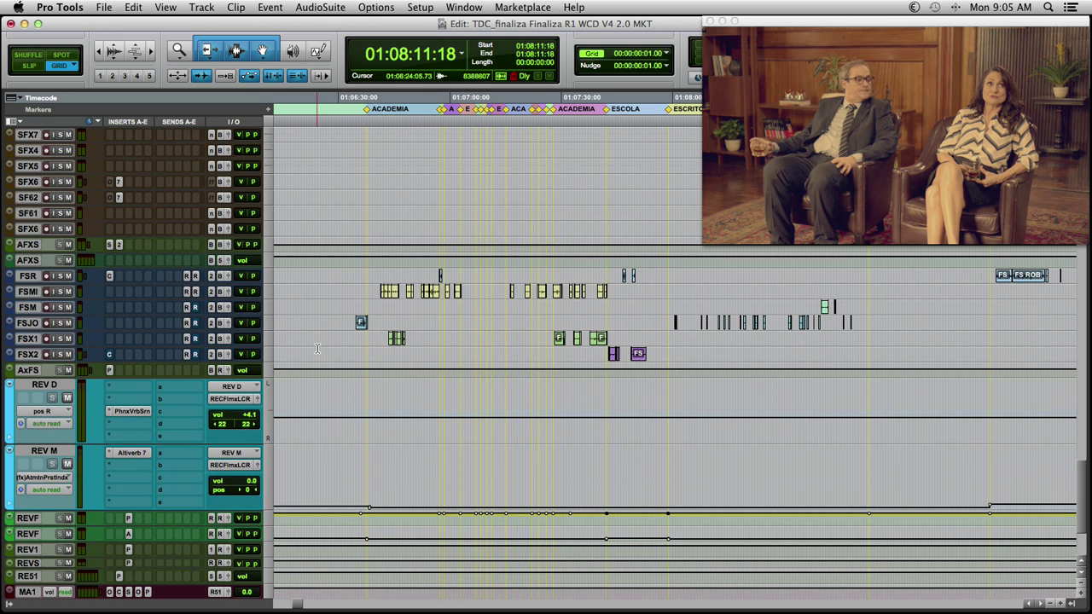
{"action": "left_click", "coordinate": [271, 442]}
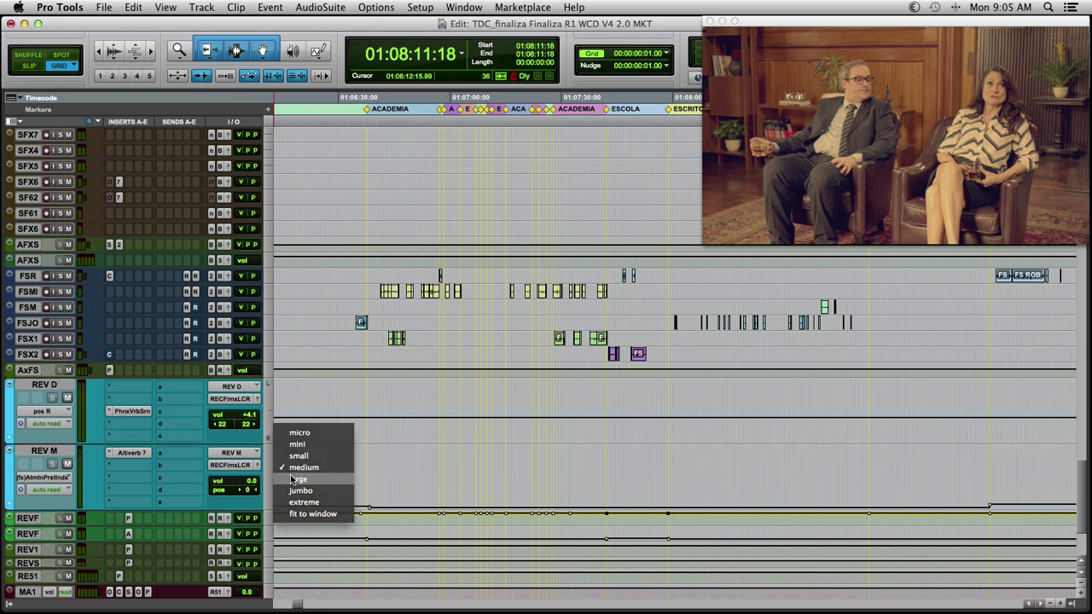
{"action": "left_click", "coordinate": [297, 479]}
{"action": "left_click", "coordinate": [132, 453]}
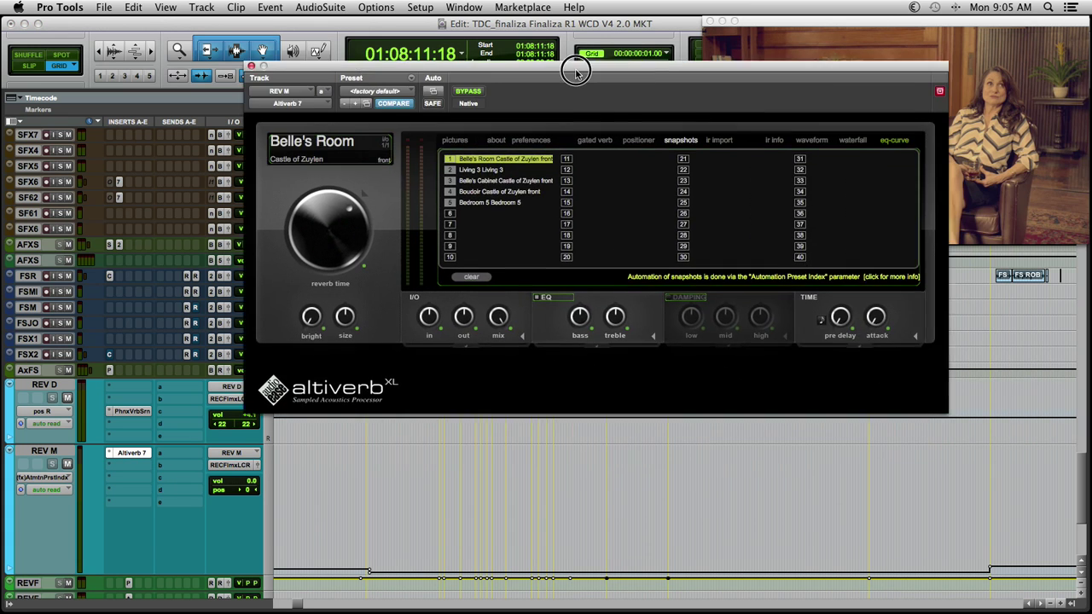
Reposition the Altiverb 7 window and show its room picture, then its five-room snapshot list.
{"action": "left_click_drag", "start_coordinate": [575, 68], "coordinate": [445, 79]}
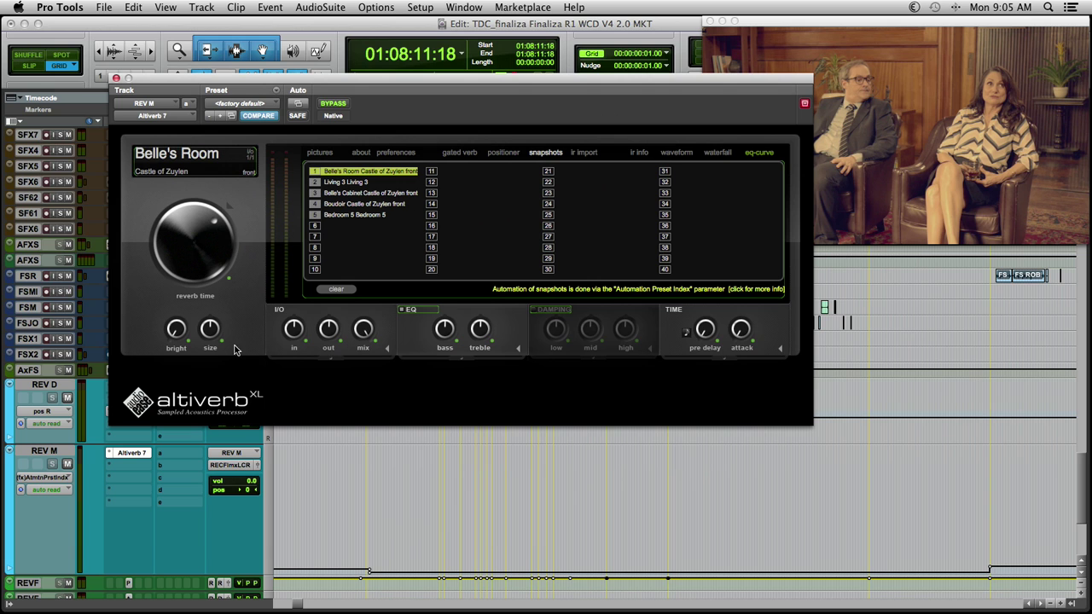
{"action": "left_click", "coordinate": [320, 153]}
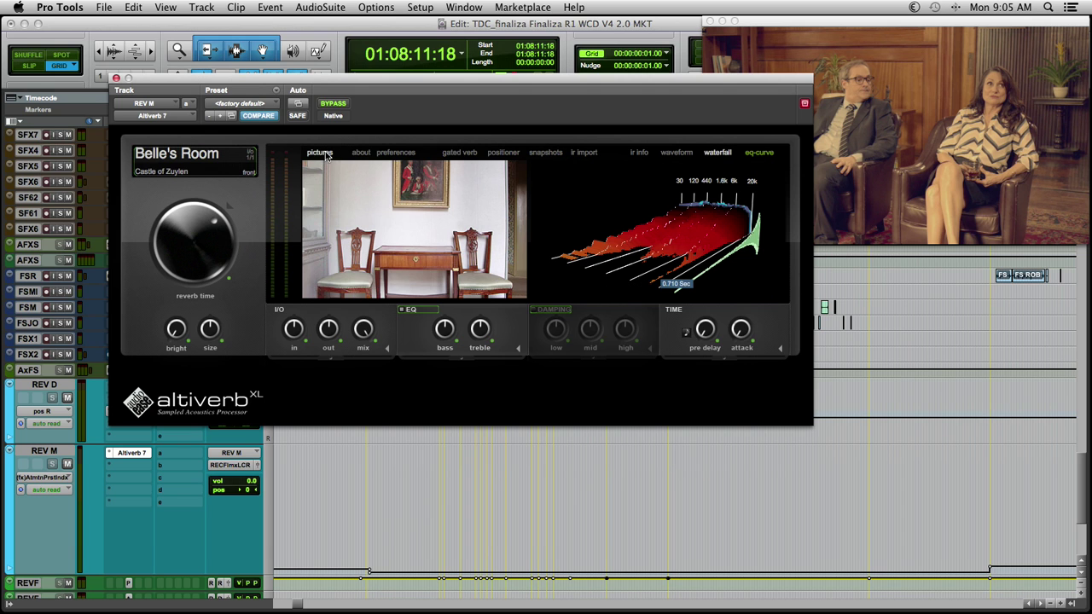
{"action": "left_click_drag", "start_coordinate": [444, 85], "coordinate": [367, 64]}
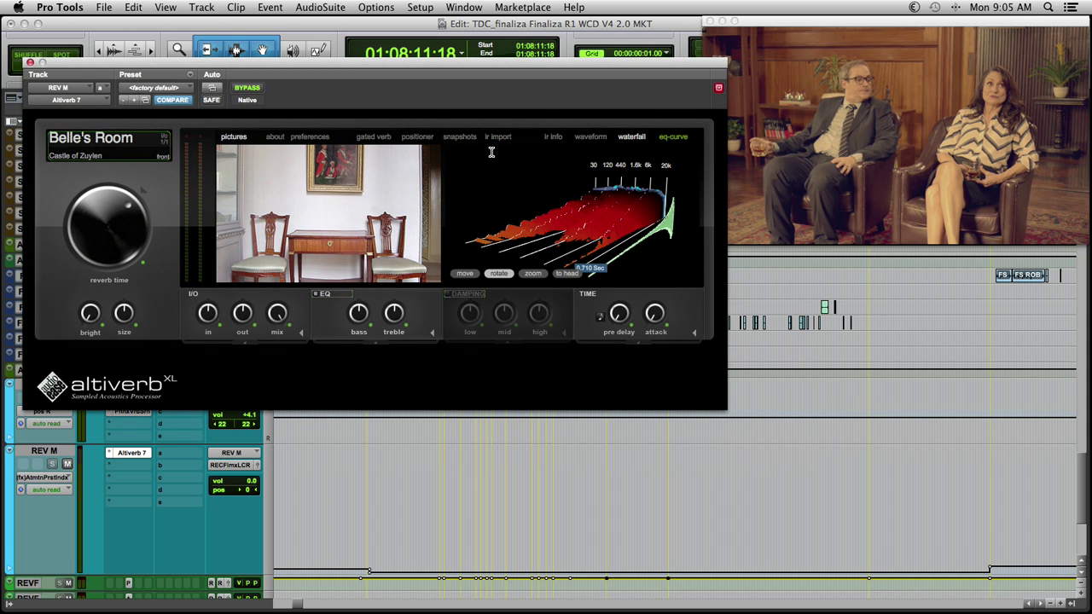
{"action": "left_click", "coordinate": [458, 136]}
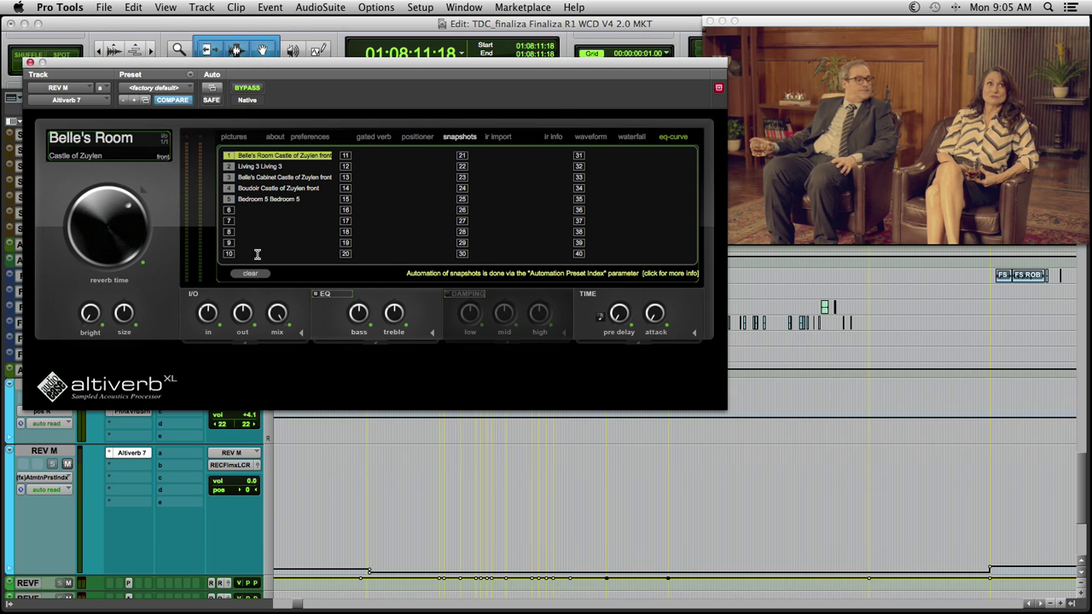
Show REV M's automatable parameters and jump between scenes at 01:06:31:01 and 01:09:30:09.
{"action": "left_click", "coordinate": [47, 480]}
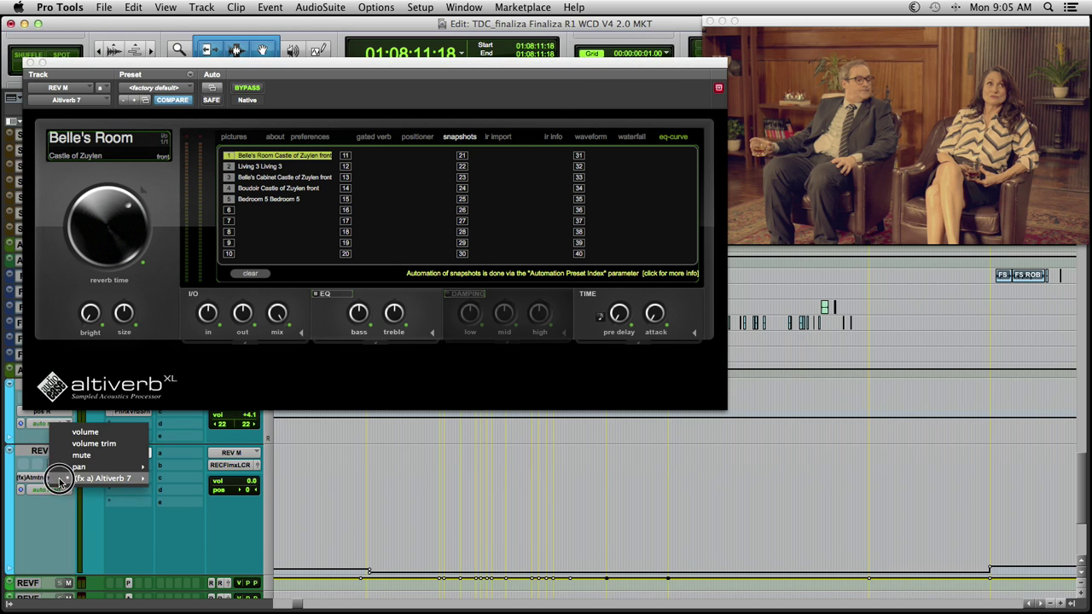
{"action": "left_click", "coordinate": [343, 565]}
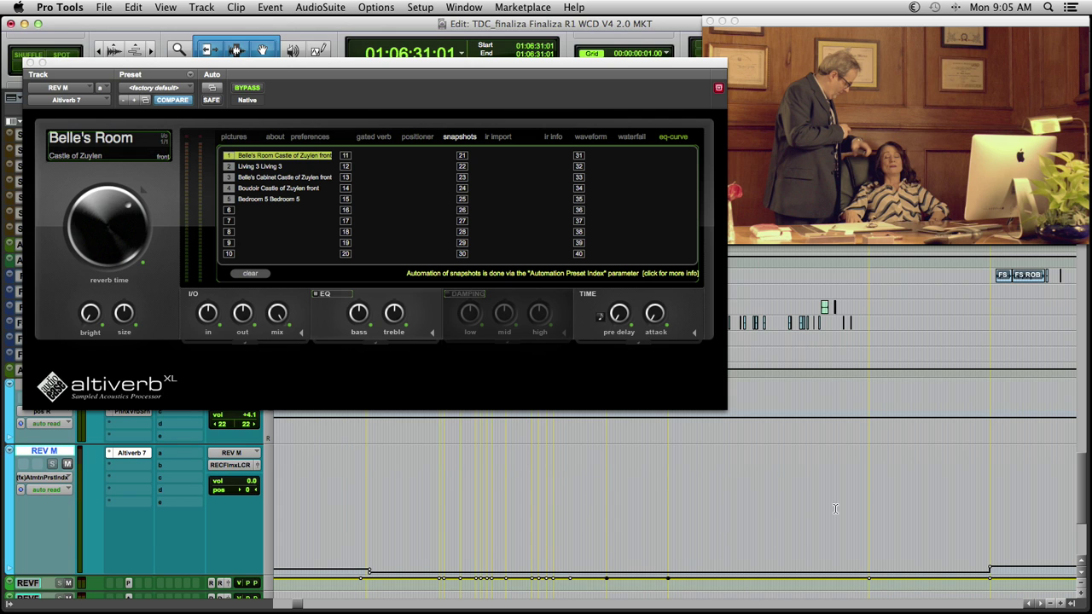
{"action": "left_click", "coordinate": [1008, 510]}
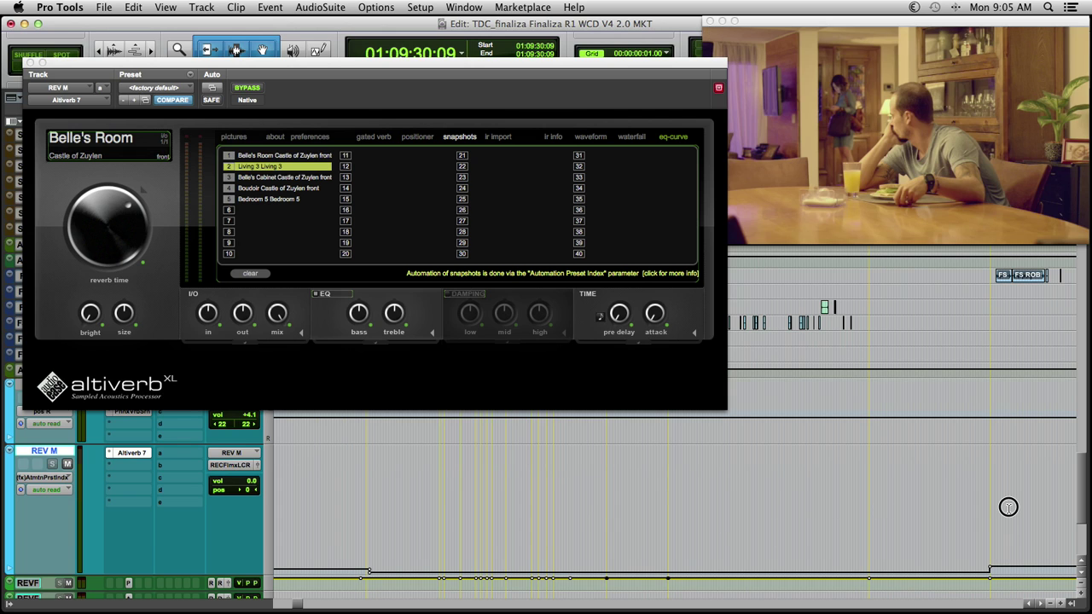
{"action": "scroll", "coordinate": [1024, 510], "scroll_direction": "right", "scroll_amount": 5}
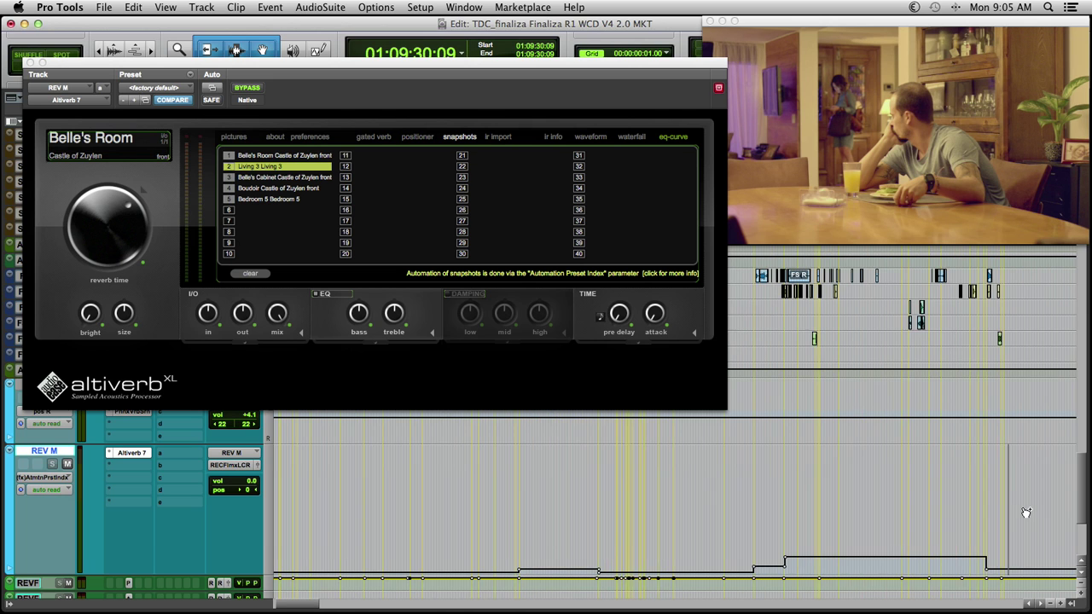
{"action": "scroll", "coordinate": [1027, 513], "scroll_direction": "right", "scroll_amount": 3}
{"action": "scroll", "coordinate": [1022, 509], "scroll_direction": "left", "scroll_amount": 8}
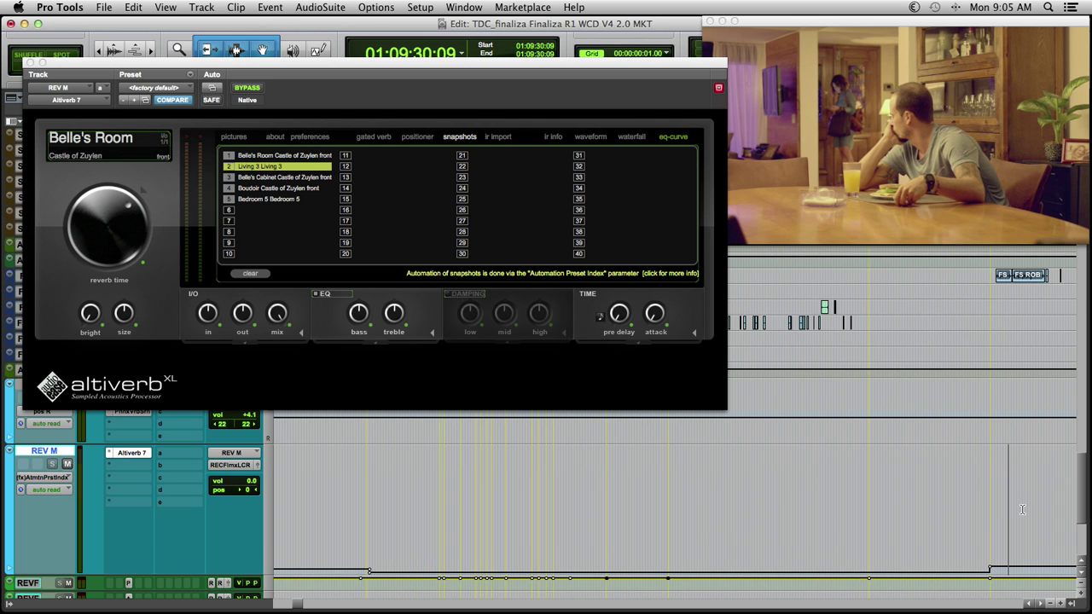
{"action": "scroll", "coordinate": [1022, 510], "scroll_direction": "right", "scroll_amount": 3}
{"action": "scroll", "coordinate": [1022, 509], "scroll_direction": "right", "scroll_amount": 3}
{"action": "scroll", "coordinate": [1022, 509], "scroll_direction": "right", "scroll_amount": 3}
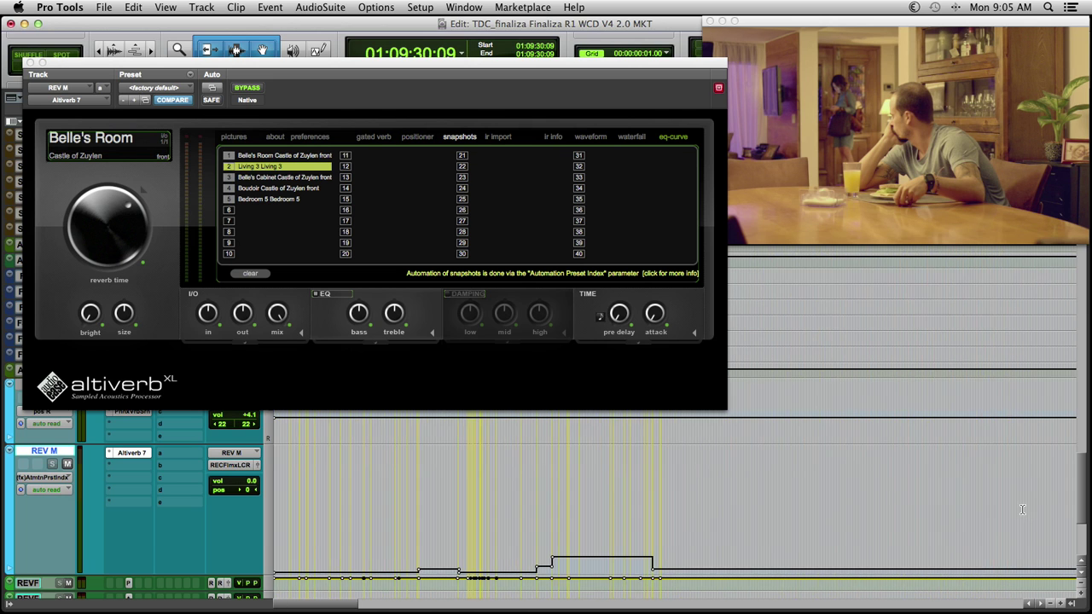
Select a stretch on REV M and confirm its output stays REC Fullmix LCR.
{"action": "mouse_move", "coordinate": [582, 550]}
{"action": "left_mouse_down"}
{"action": "mouse_move", "coordinate": [679, 552]}
{"action": "mouse_move", "coordinate": [483, 551]}
{"action": "left_mouse_up"}
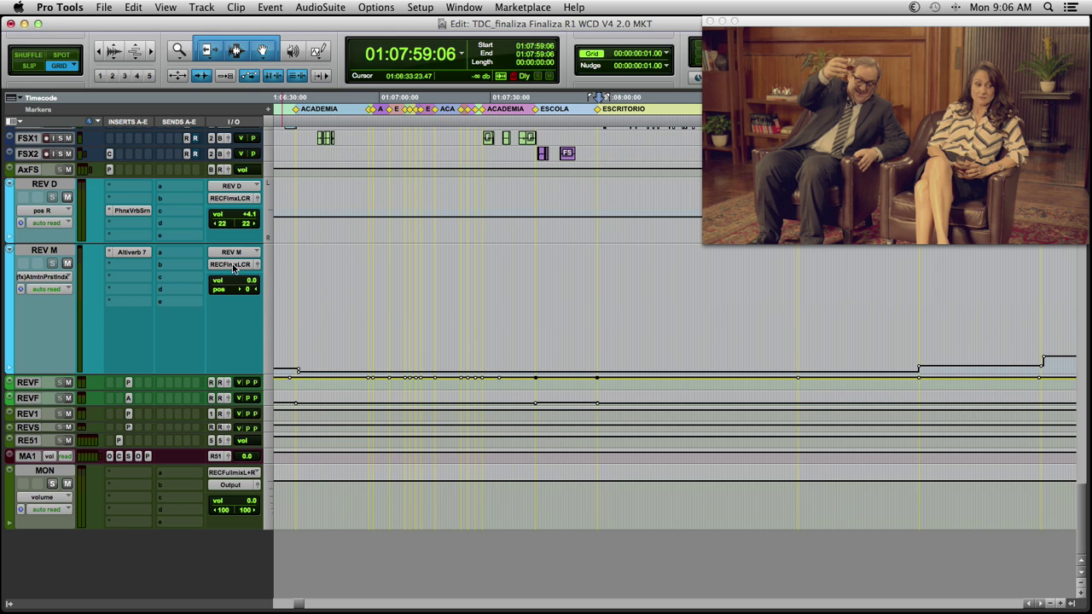
{"action": "left_click", "coordinate": [234, 268]}
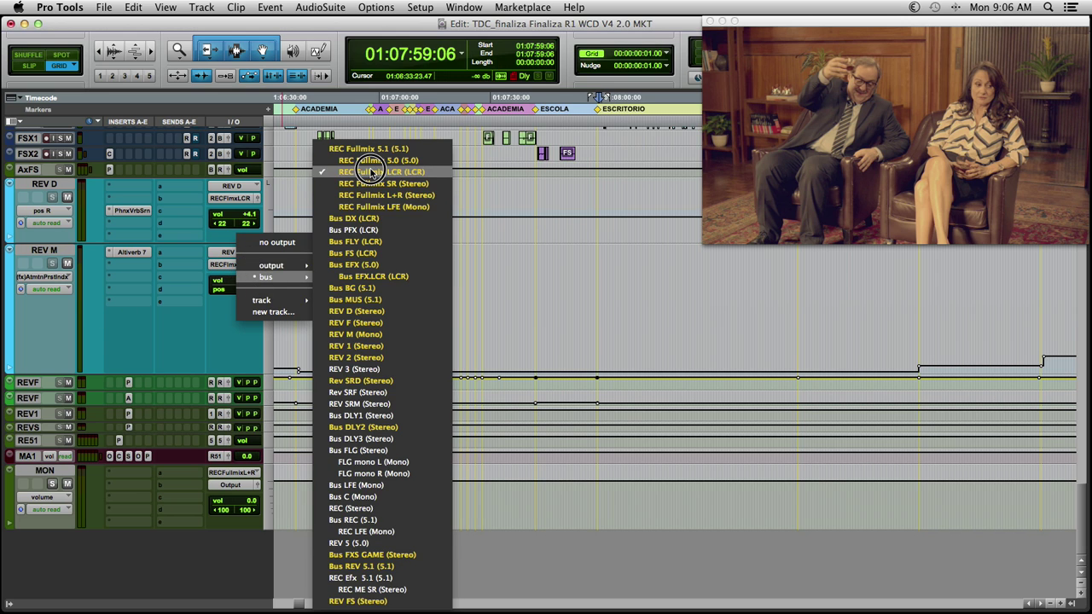
{"action": "left_click", "coordinate": [370, 172]}
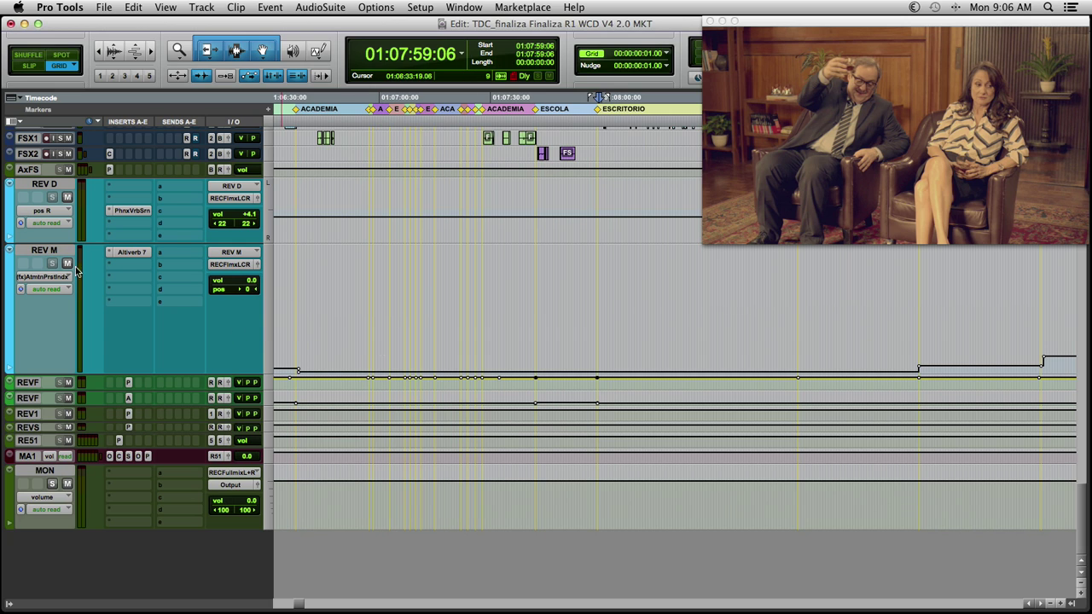
Check REV D's REC Fullmix LCR routing and −22/+22 panning, then scroll to the dialogue tracks.
{"action": "left_click", "coordinate": [237, 196]}
{"action": "mouse_move", "coordinate": [267, 211]}
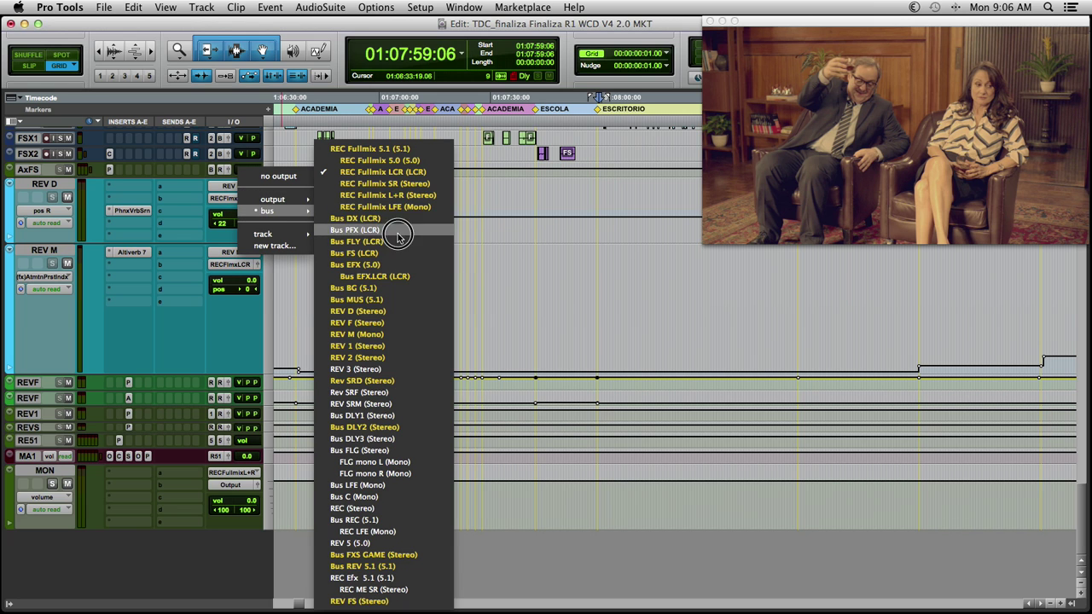
{"action": "left_click", "coordinate": [77, 200]}
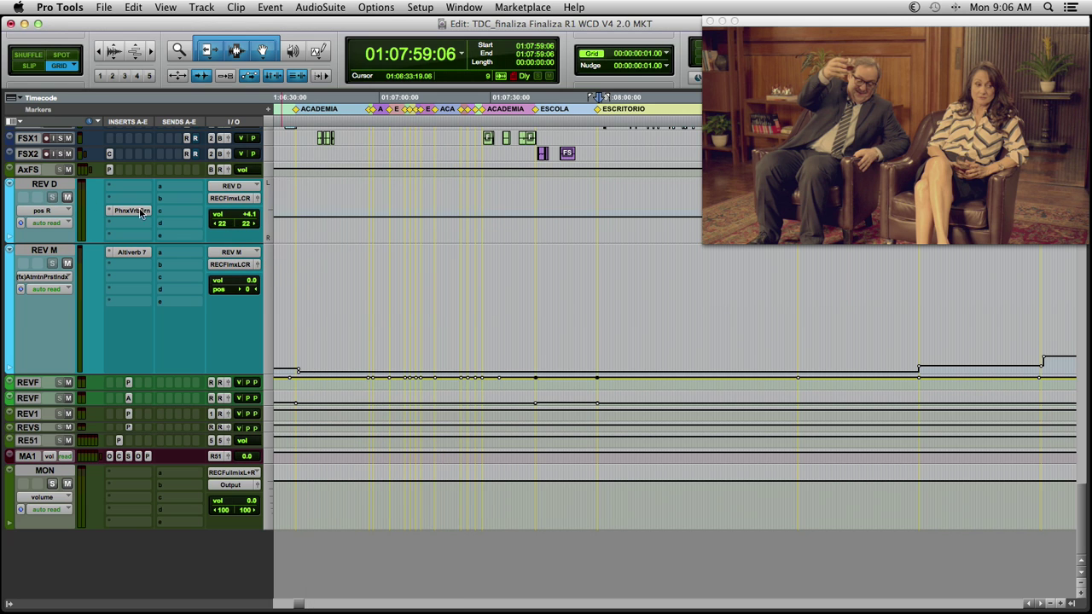
{"action": "left_click", "coordinate": [256, 198]}
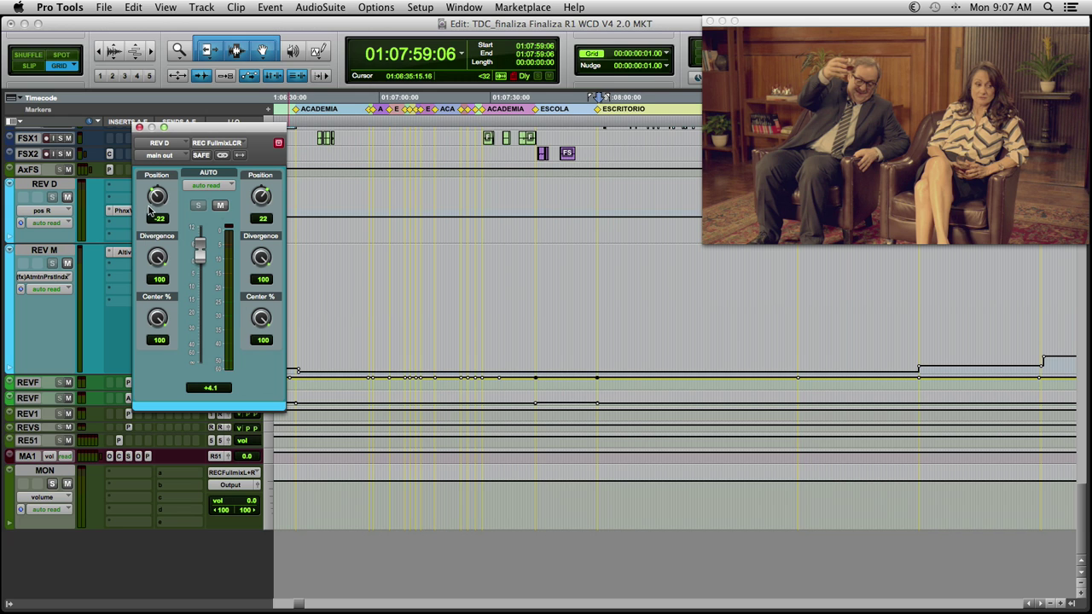
{"action": "scroll", "coordinate": [994, 429], "scroll_direction": "up", "scroll_amount": 5}
{"action": "scroll", "coordinate": [994, 429], "scroll_direction": "up", "scroll_amount": 5}
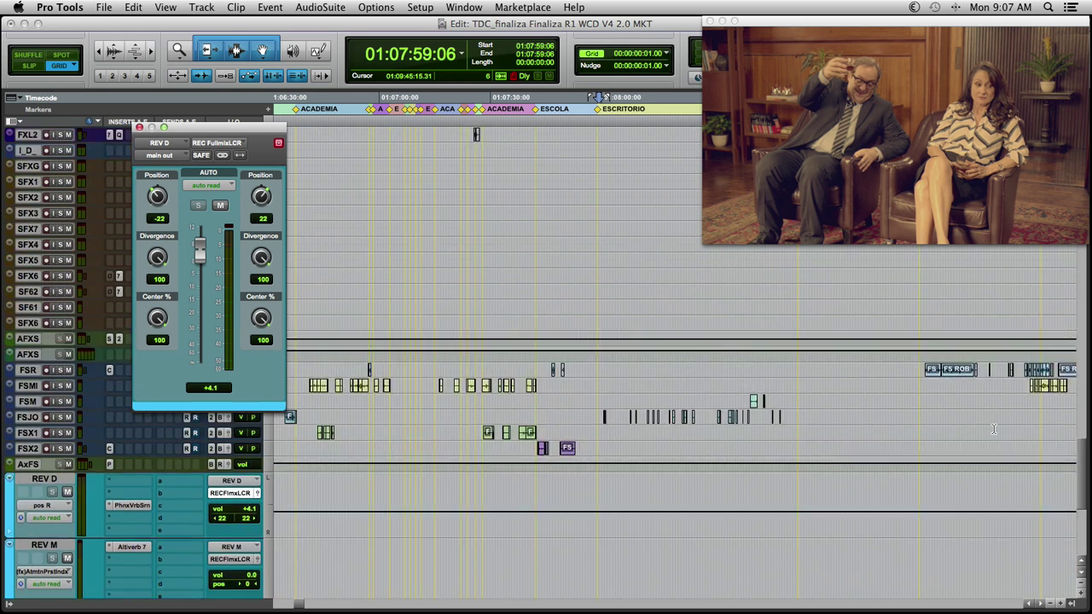
{"action": "scroll", "coordinate": [994, 430], "scroll_direction": "up", "scroll_amount": 5}
{"action": "scroll", "coordinate": [994, 430], "scroll_direction": "down", "scroll_amount": 5}
{"action": "scroll", "coordinate": [939, 427], "scroll_direction": "down", "scroll_amount": 5}
{"action": "scroll", "coordinate": [854, 425], "scroll_direction": "down", "scroll_amount": 5}
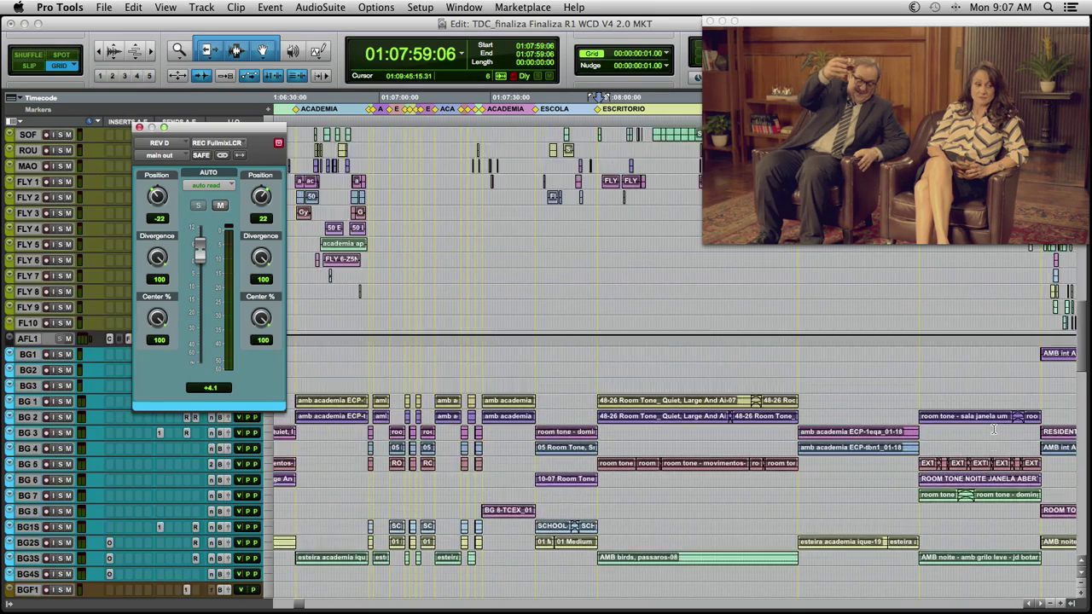
{"action": "scroll", "coordinate": [747, 422], "scroll_direction": "down", "scroll_amount": 3}
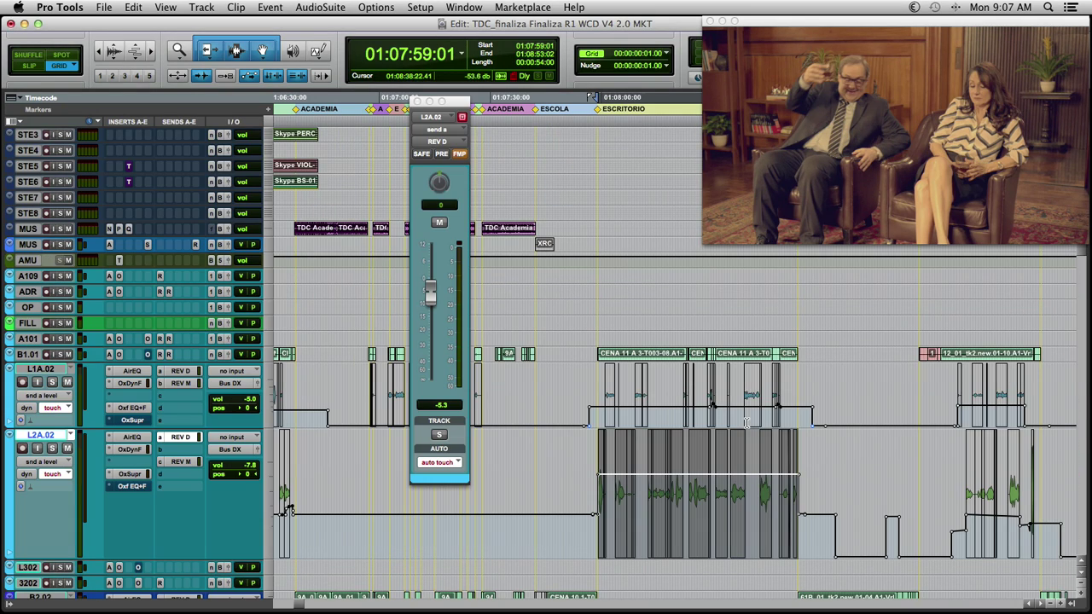
Show L1A.02's REV D send and select the CENA 11 range, parking at 01:08:05:03.
{"action": "left_click", "coordinate": [179, 371]}
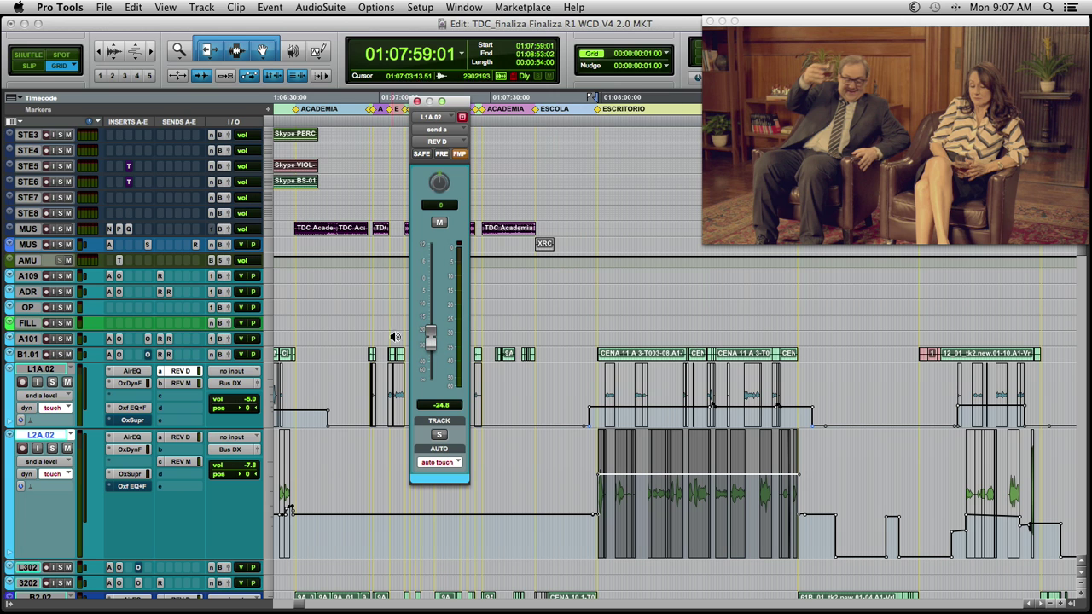
{"action": "mouse_move", "coordinate": [572, 404]}
{"action": "left_mouse_down"}
{"action": "mouse_move", "coordinate": [821, 389]}
{"action": "mouse_move", "coordinate": [789, 361]}
{"action": "left_mouse_up"}
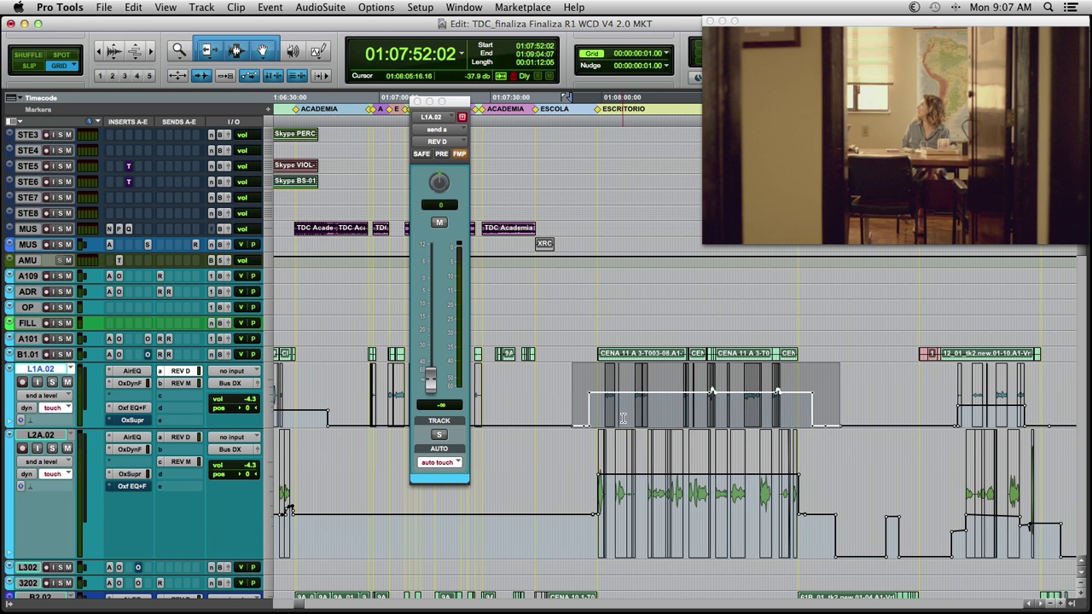
{"action": "left_click", "coordinate": [622, 418]}
{"action": "scroll", "coordinate": [621, 418], "scroll_direction": "down", "scroll_amount": 5}
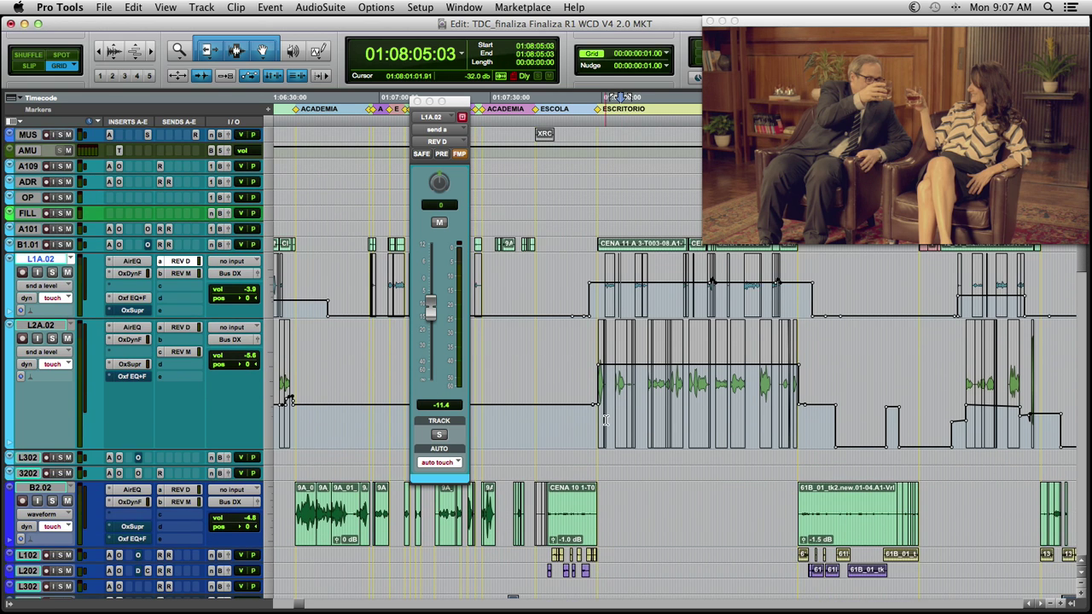
{"action": "scroll", "coordinate": [605, 420], "scroll_direction": "down", "scroll_amount": 3}
{"action": "scroll", "coordinate": [609, 384], "scroll_direction": "down", "scroll_amount": 1}
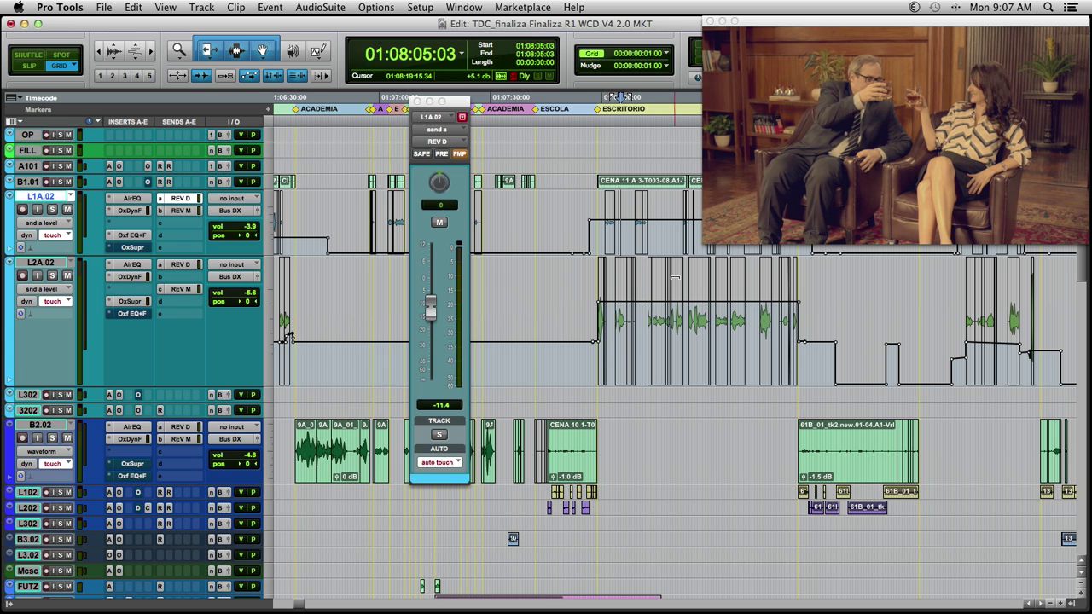
Raise L2A.02's REV D send automation over CENA 11, then return to the REV D track.
{"action": "left_click_drag", "start_coordinate": [674, 278], "coordinate": [676, 267]}
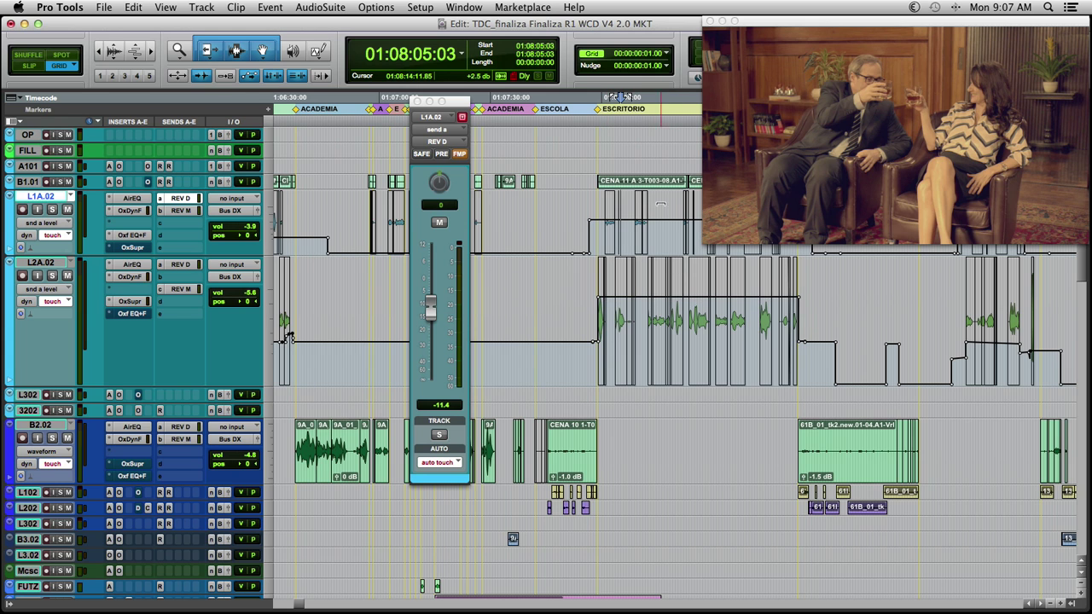
{"action": "scroll", "coordinate": [619, 325], "scroll_direction": "down", "scroll_amount": 5}
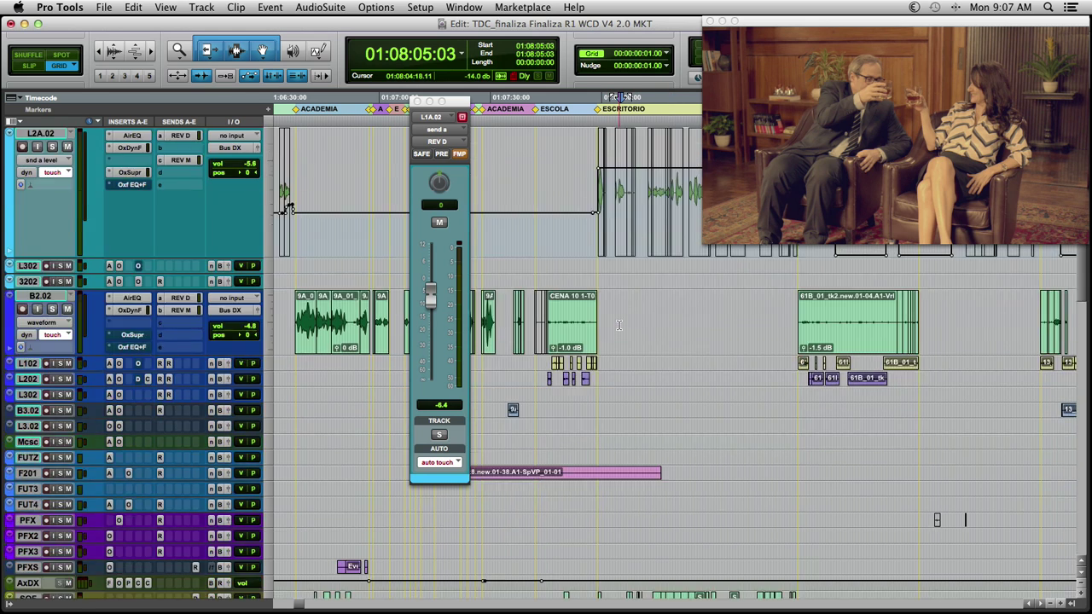
{"action": "left_click", "coordinate": [617, 238]}
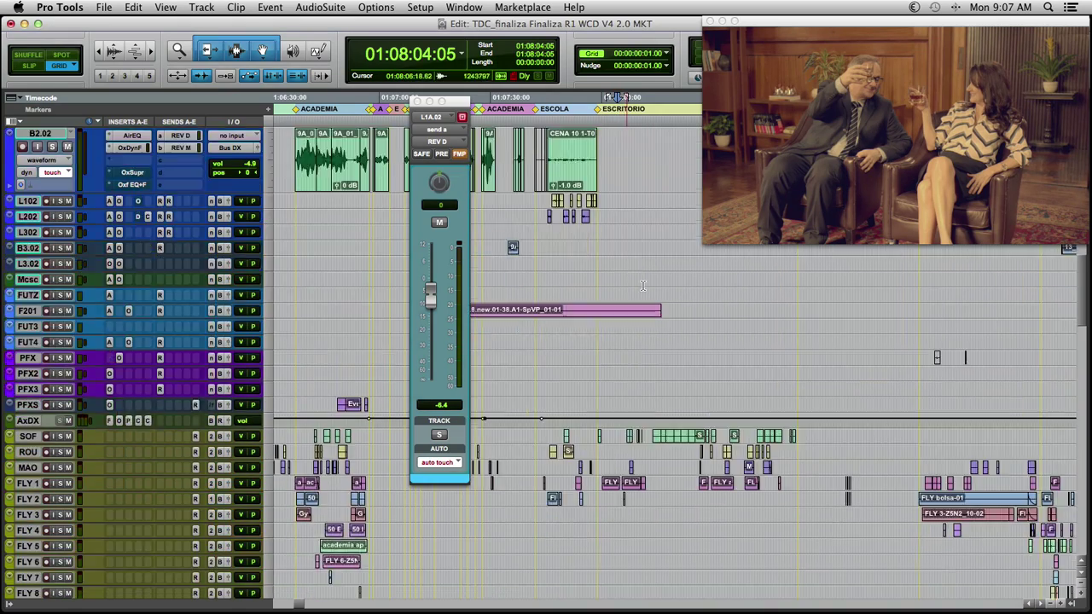
{"action": "scroll", "coordinate": [650, 292], "scroll_direction": "down", "scroll_amount": 20}
{"action": "scroll", "coordinate": [650, 293], "scroll_direction": "down", "scroll_amount": 10}
{"action": "scroll", "coordinate": [650, 292], "scroll_direction": "down", "scroll_amount": 10}
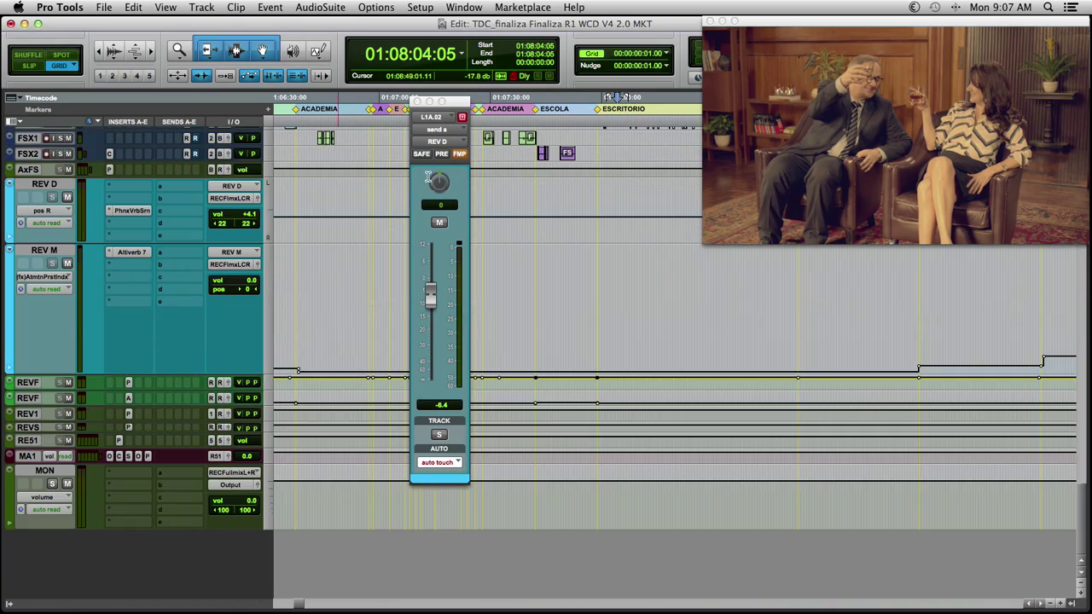
{"action": "left_click", "coordinate": [256, 198]}
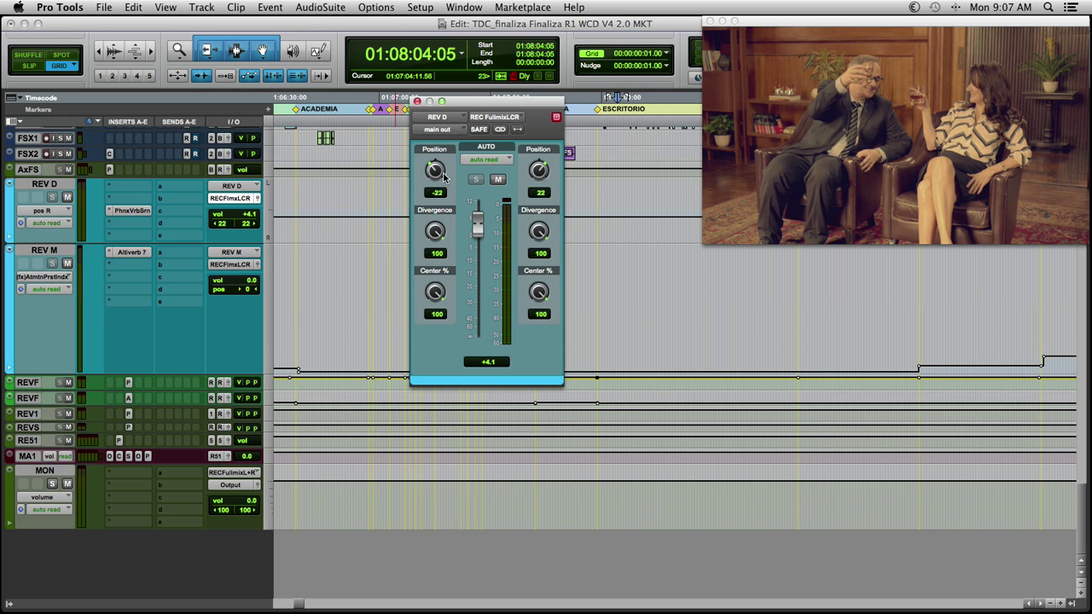
Pan REV D's left and right output positions to −21 and +21 while playing the scene.
{"action": "key", "text": "space"}
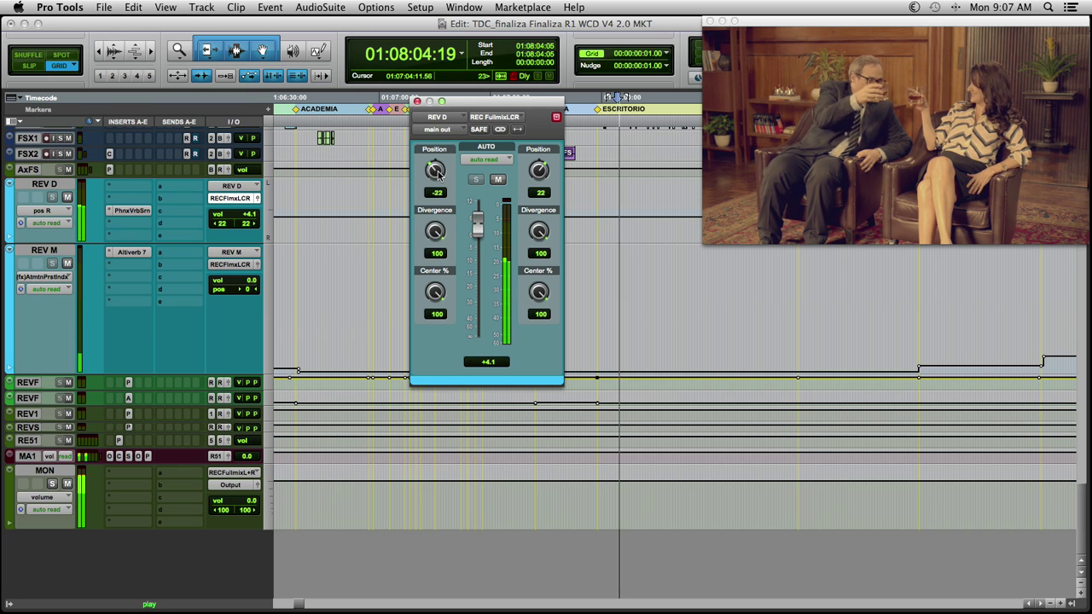
{"action": "left_click_drag", "start_coordinate": [435, 169], "coordinate": [417, 252]}
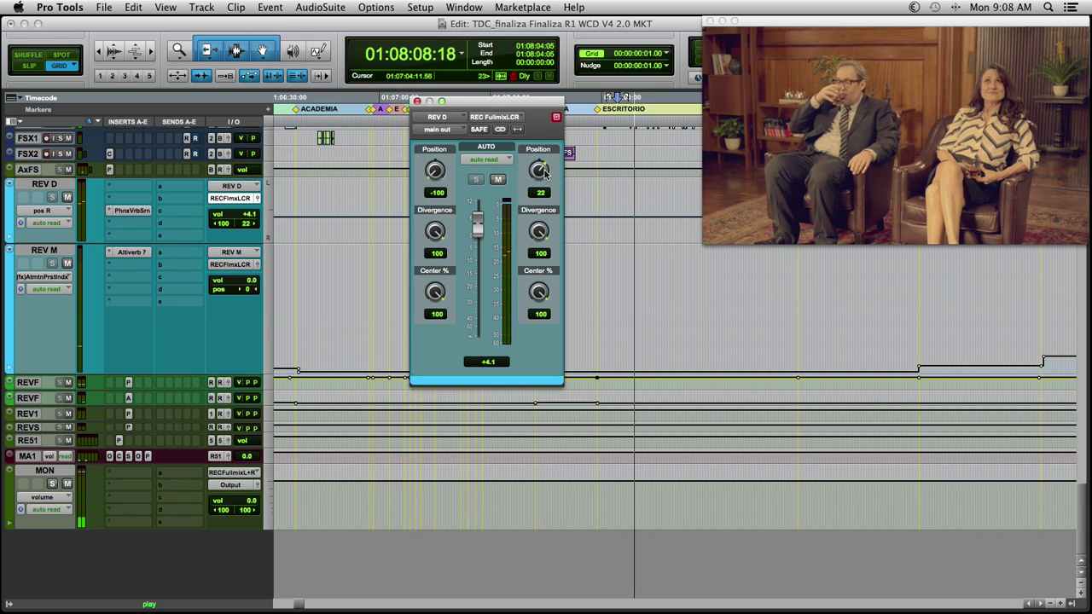
{"action": "left_click_drag", "start_coordinate": [540, 156], "coordinate": [547, 120]}
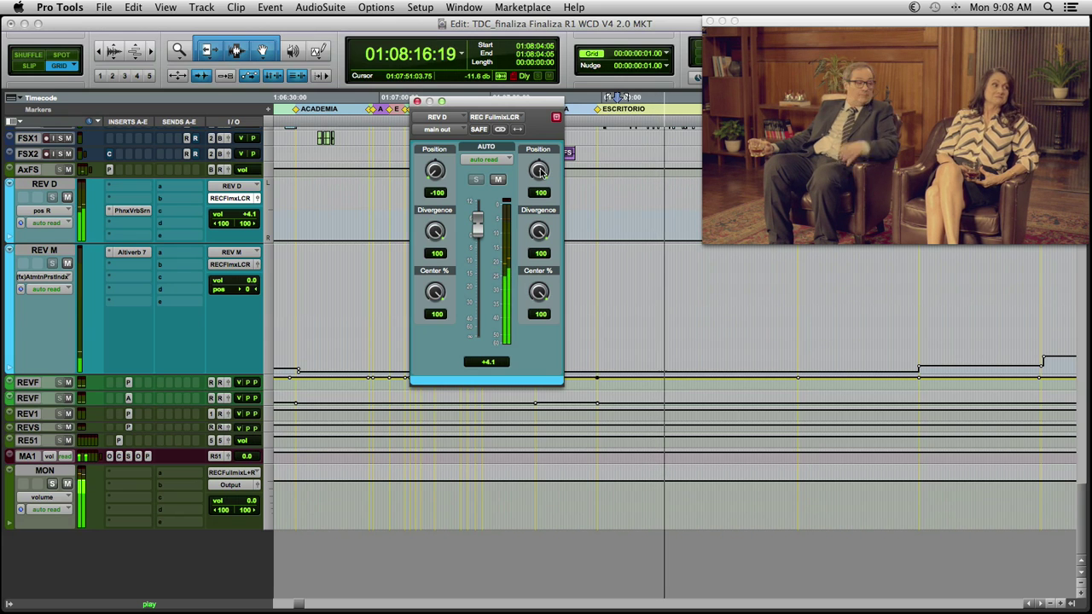
{"action": "left_click_drag", "start_coordinate": [540, 173], "coordinate": [534, 236]}
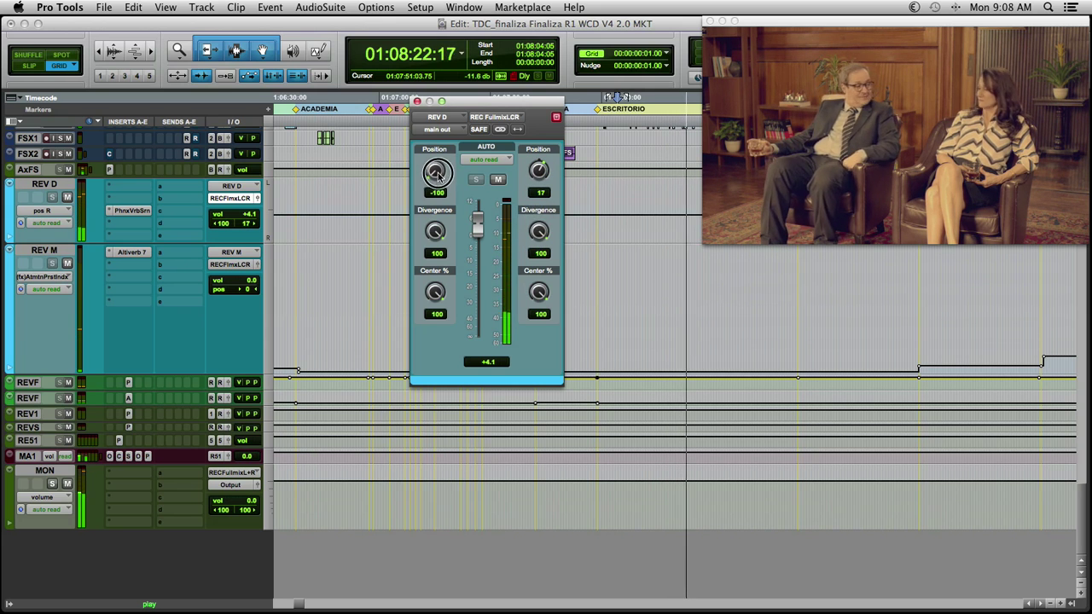
{"action": "left_click_drag", "start_coordinate": [437, 173], "coordinate": [456, 139]}
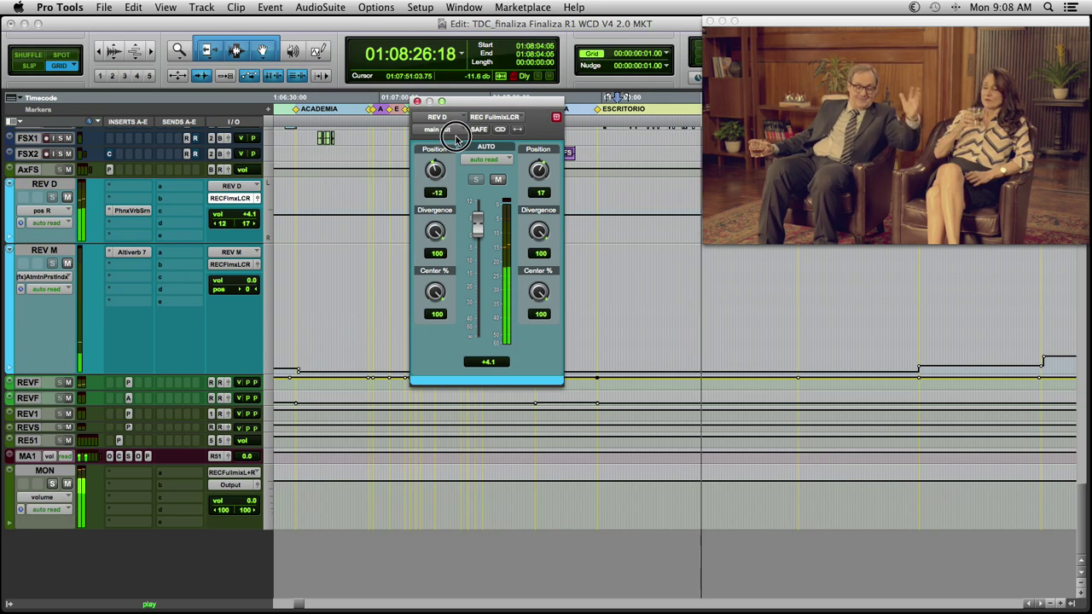
{"action": "left_click_drag", "start_coordinate": [456, 139], "coordinate": [455, 142]}
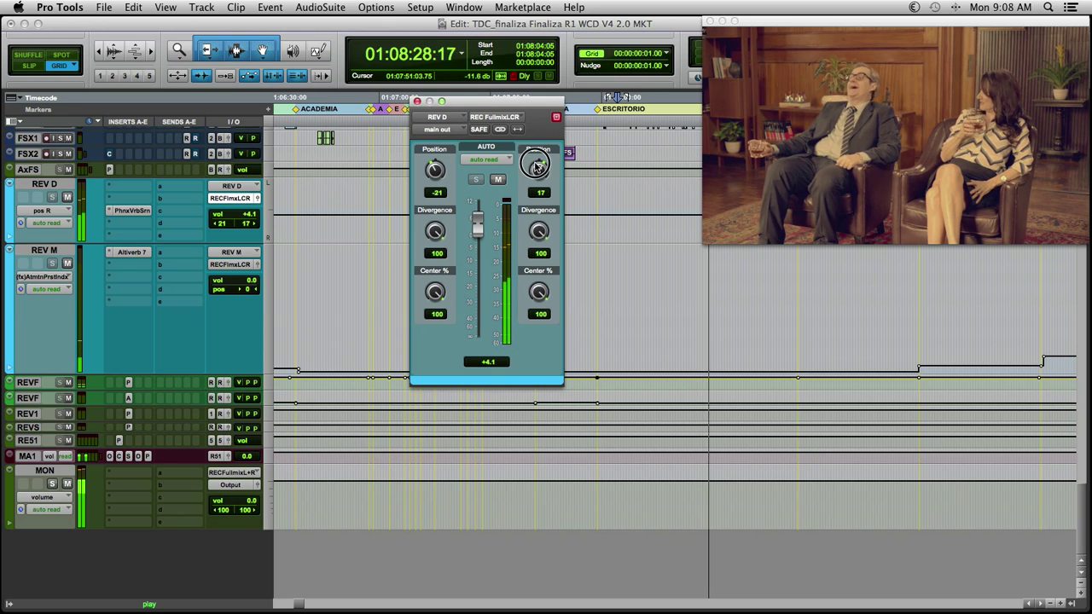
{"action": "left_click_drag", "start_coordinate": [537, 166], "coordinate": [538, 166]}
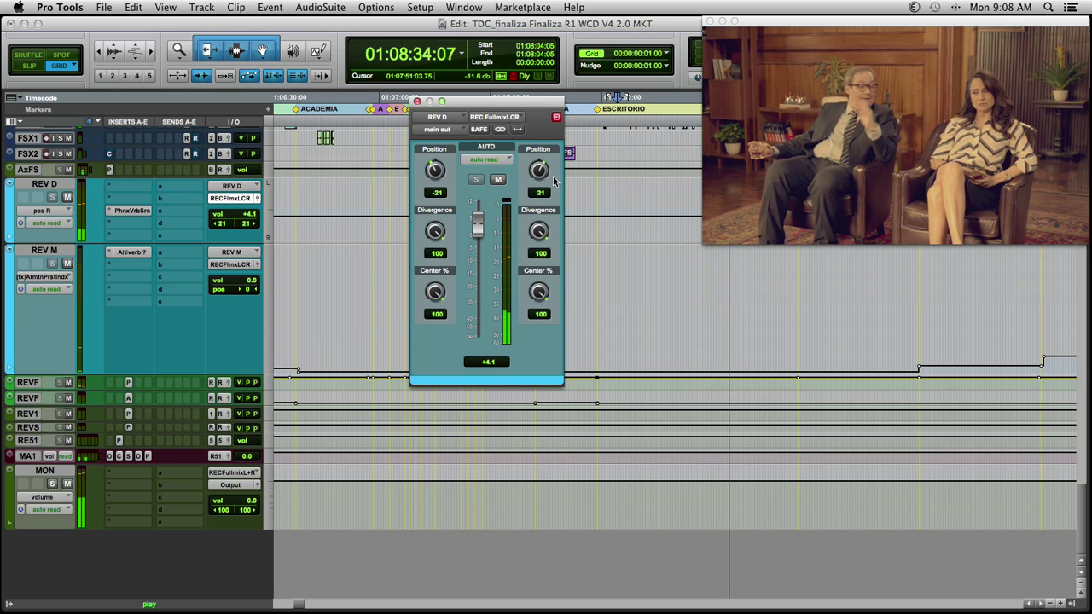
{"action": "key", "text": "space"}
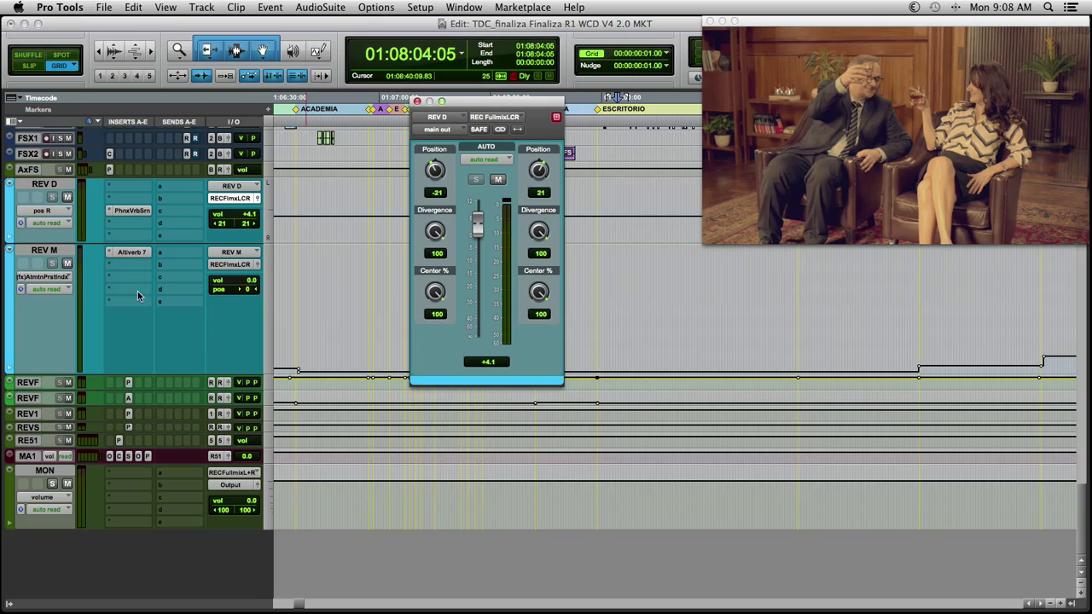
Raise L1A.02 and L2A.02's REV M send automation over CENA 11, then play the scene.
{"action": "scroll", "coordinate": [136, 296], "scroll_direction": "up", "scroll_amount": 5}
{"action": "scroll", "coordinate": [213, 290], "scroll_direction": "up", "scroll_amount": 5}
{"action": "scroll", "coordinate": [282, 282], "scroll_direction": "up", "scroll_amount": 5}
{"action": "scroll", "coordinate": [324, 279], "scroll_direction": "up", "scroll_amount": 5}
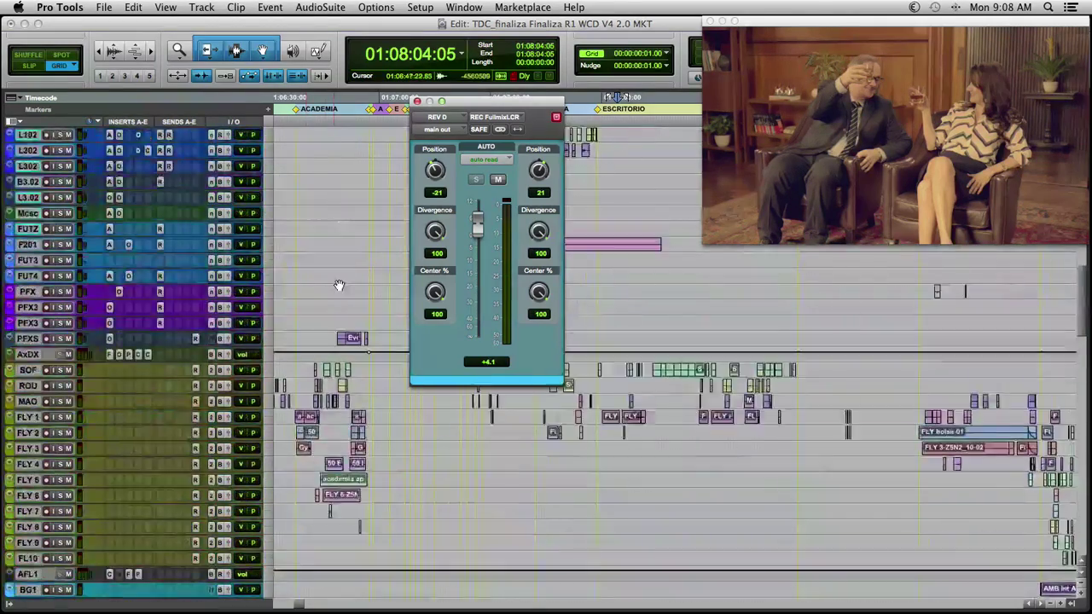
{"action": "scroll", "coordinate": [339, 285], "scroll_direction": "up", "scroll_amount": 5}
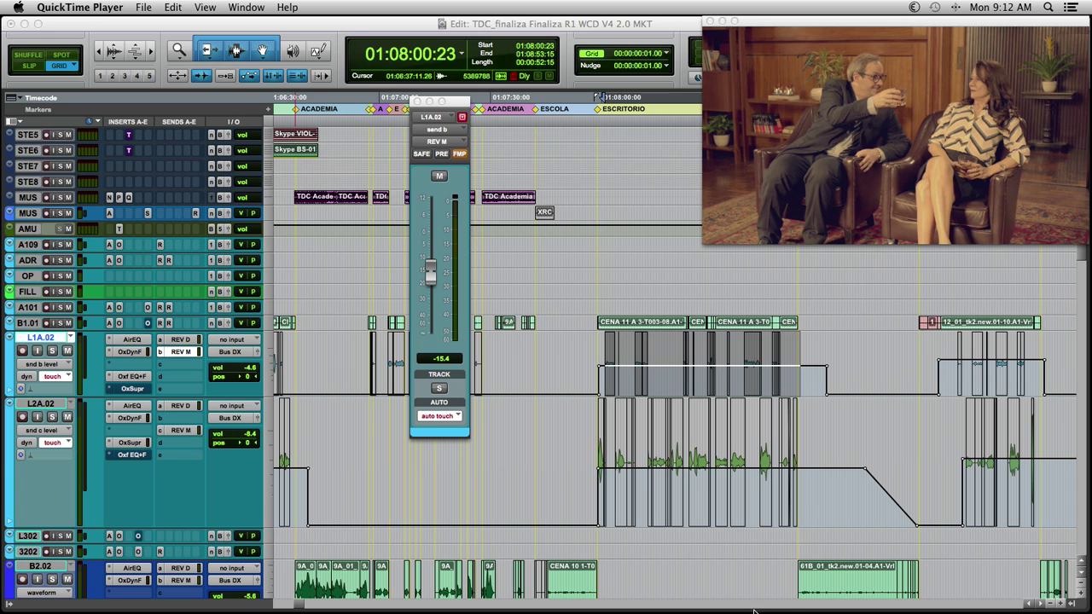
{"action": "left_click", "coordinate": [665, 348]}
{"action": "left_click_drag", "start_coordinate": [664, 329], "coordinate": [665, 333]}
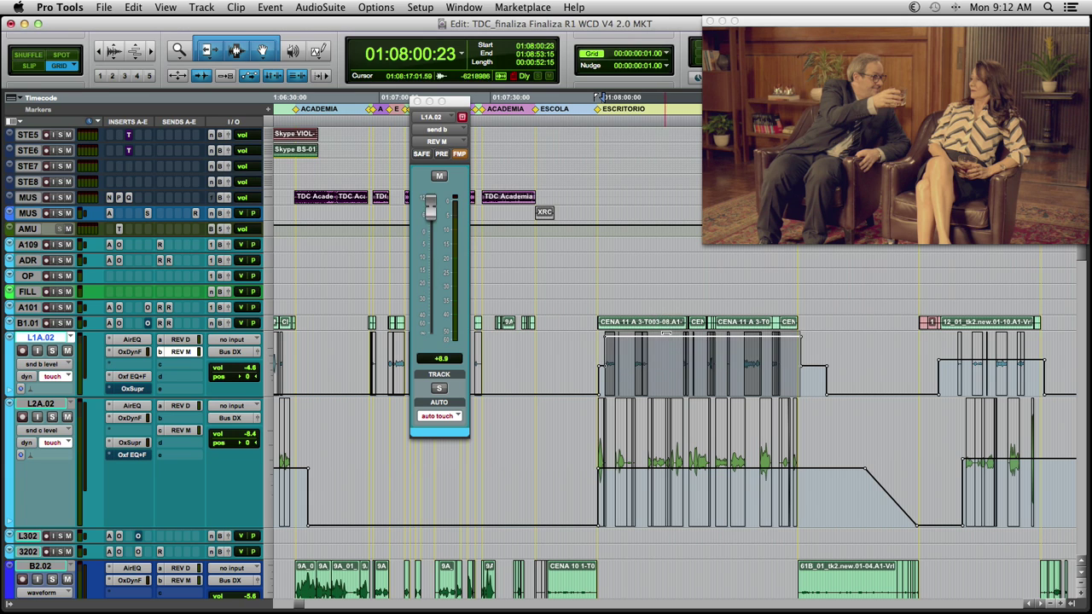
{"action": "left_click_drag", "start_coordinate": [667, 405], "coordinate": [666, 386]}
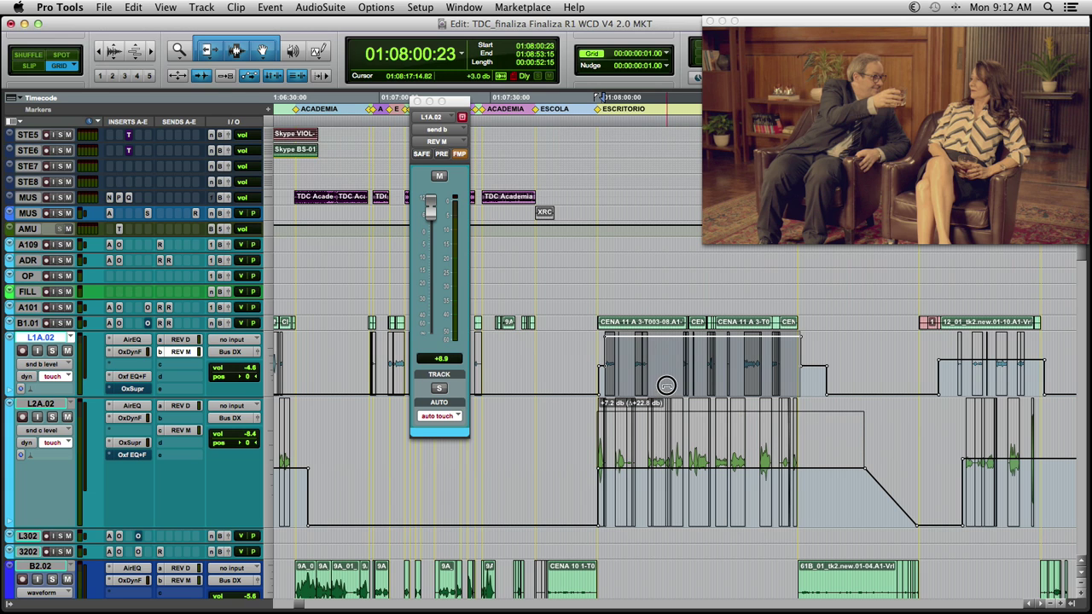
{"action": "key", "text": "space"}
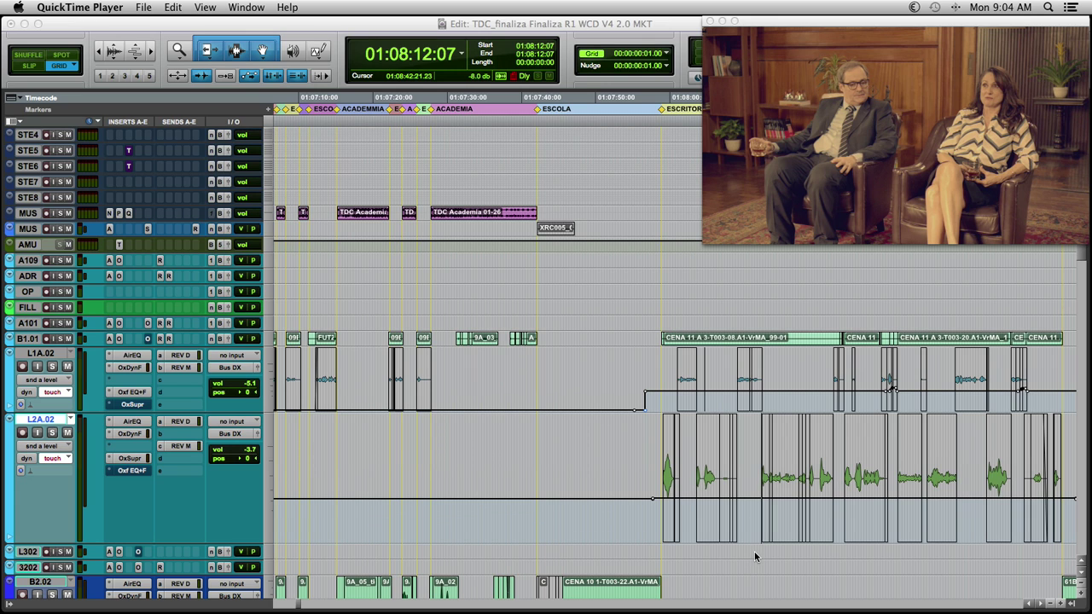
Replay the scene from 01:08:11:18 and zoom out while listening to the new sends.
{"action": "left_click", "coordinate": [672, 30]}
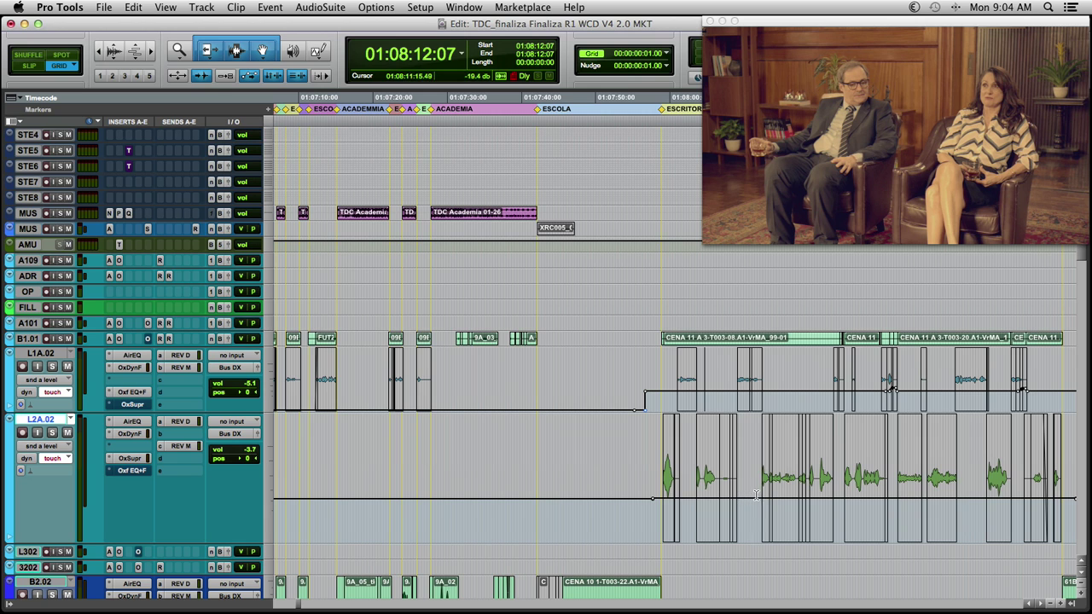
{"action": "key", "text": "space"}
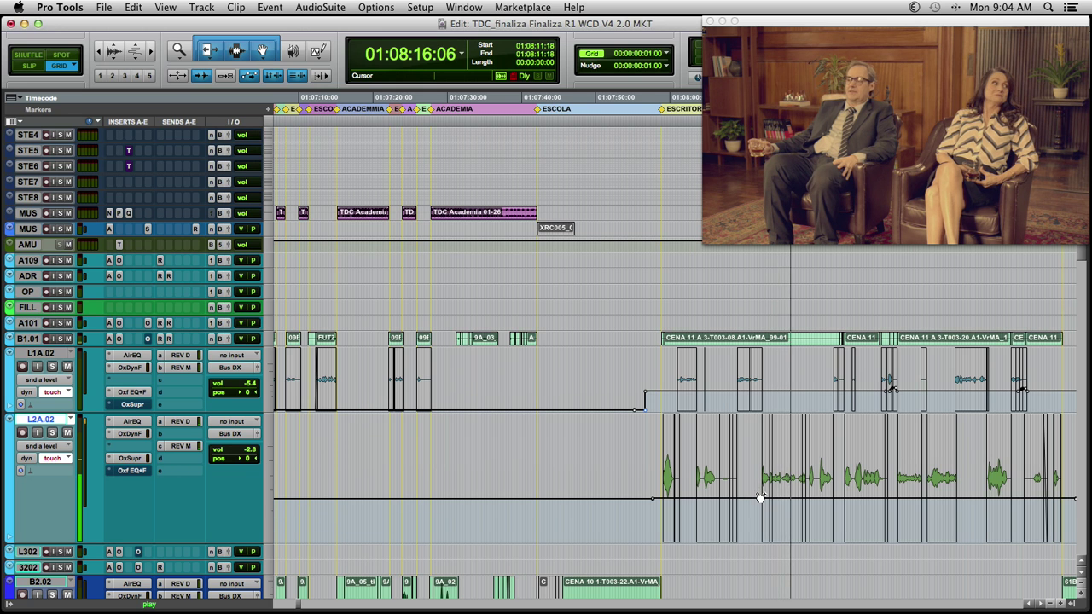
{"action": "key", "text": "r"}
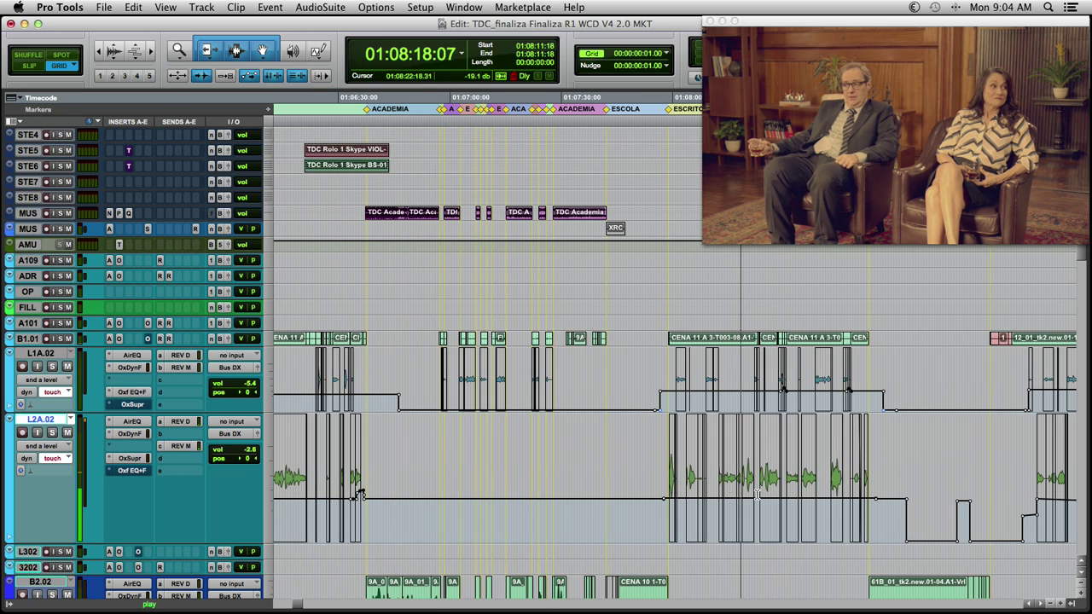